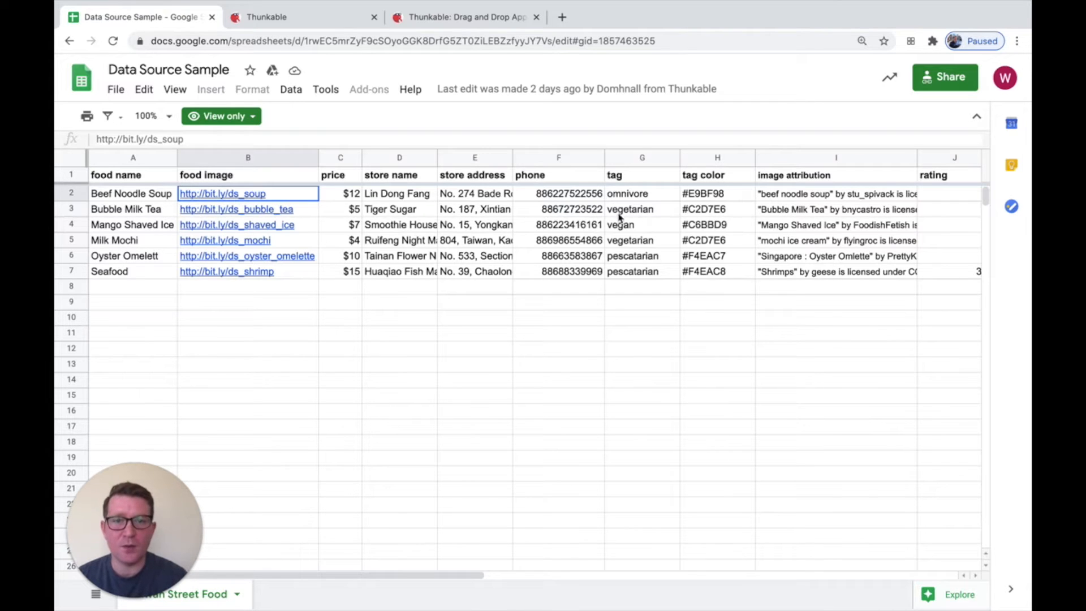
Make a copy of the Data Source Sample spreadsheet in My Drive, named Food Data Source Sample
{"action": "scroll", "coordinate": [815, 224], "scroll_direction": "right", "scroll_amount": 2}
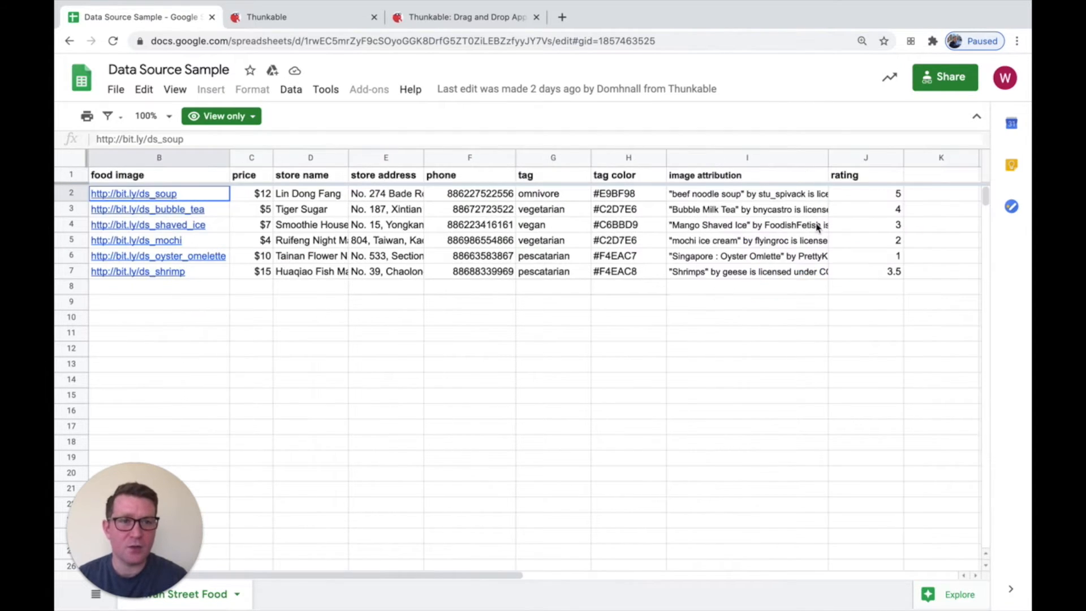
{"action": "scroll", "coordinate": [807, 244], "scroll_direction": "left", "scroll_amount": 2}
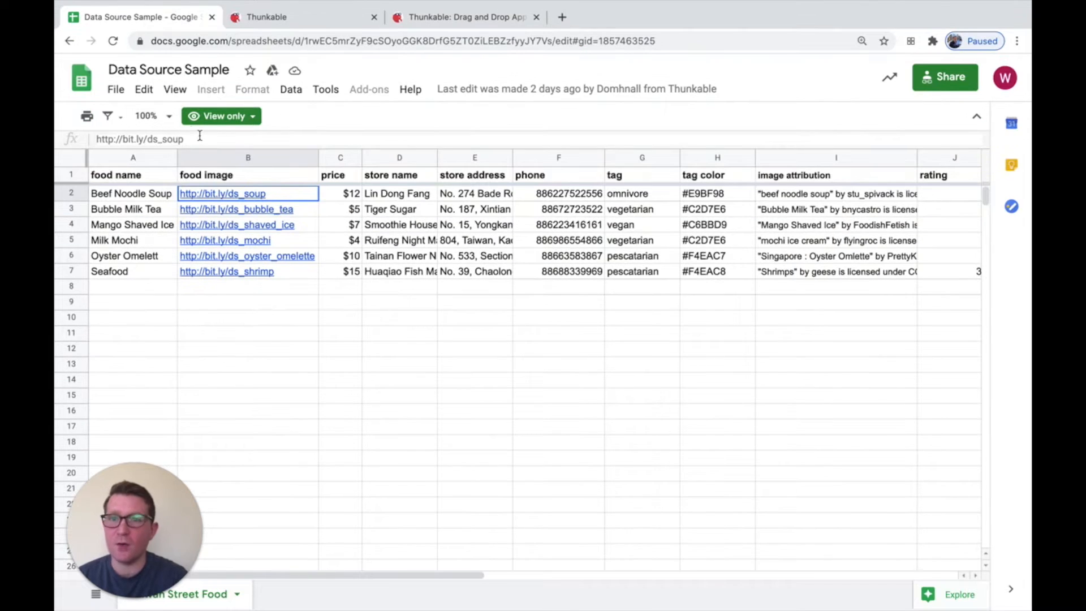
{"action": "left_click", "coordinate": [115, 90]}
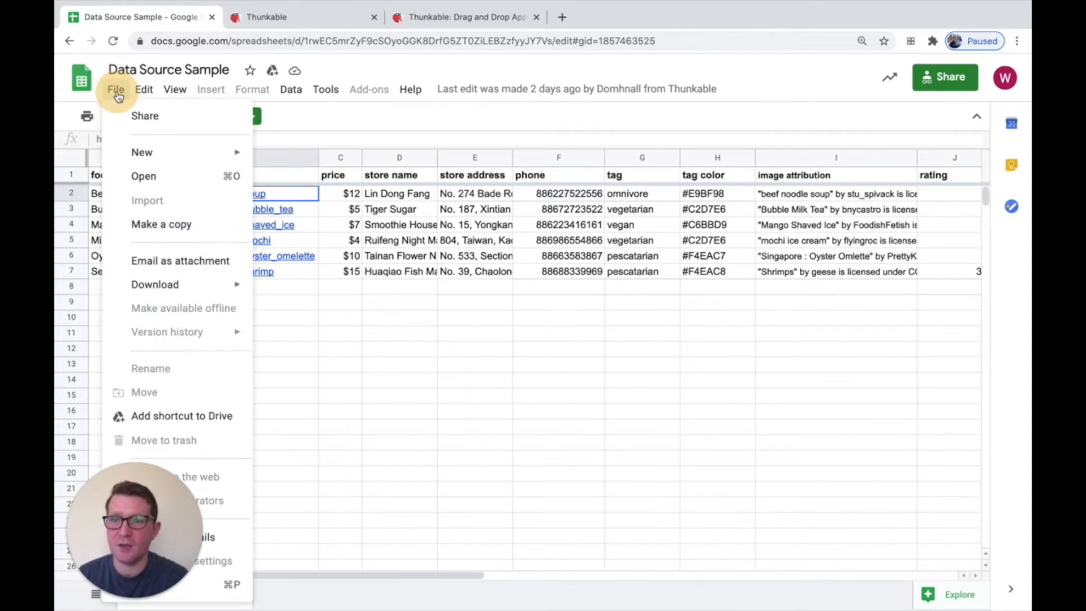
{"action": "left_click", "coordinate": [189, 225]}
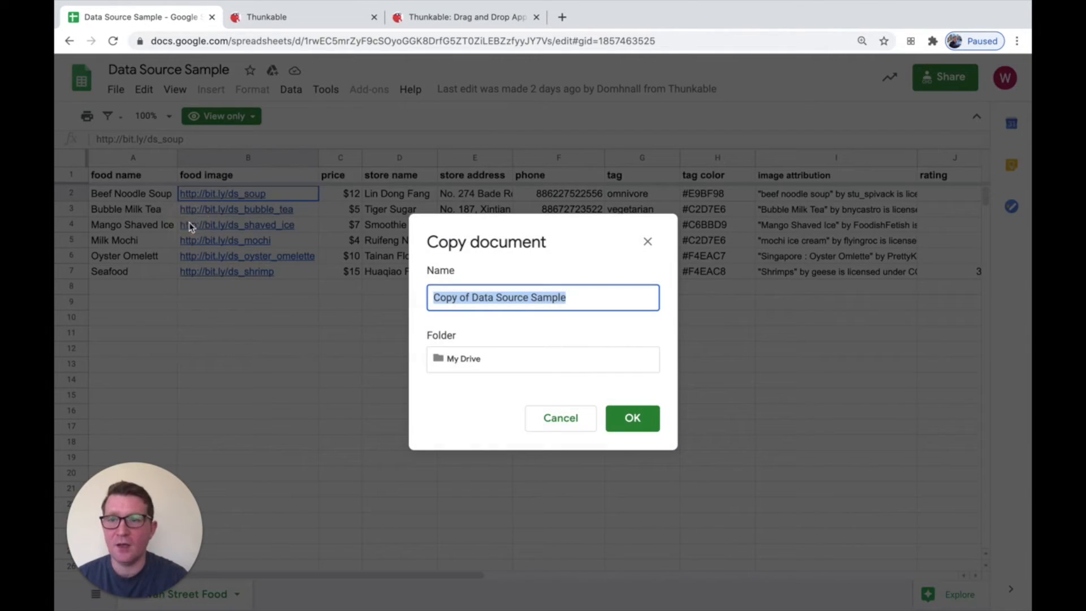
{"action": "left_click", "coordinate": [471, 298]}
{"action": "left_click_drag", "start_coordinate": [470, 297], "coordinate": [290, 304]}
{"action": "key", "text": "BackSpace"}
{"action": "type", "text": "Food"}
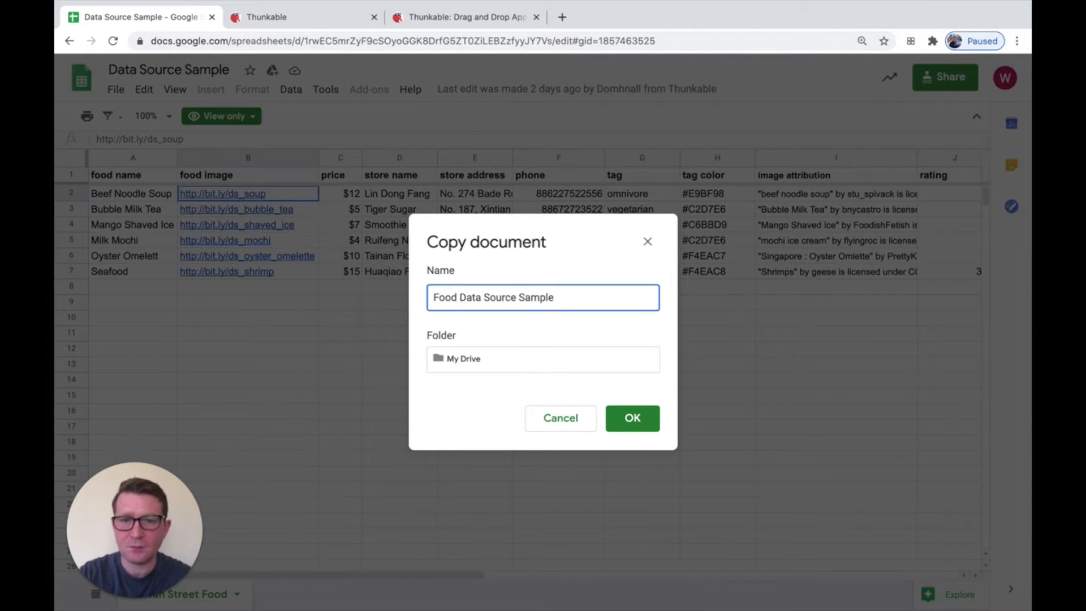
{"action": "left_click", "coordinate": [632, 421]}
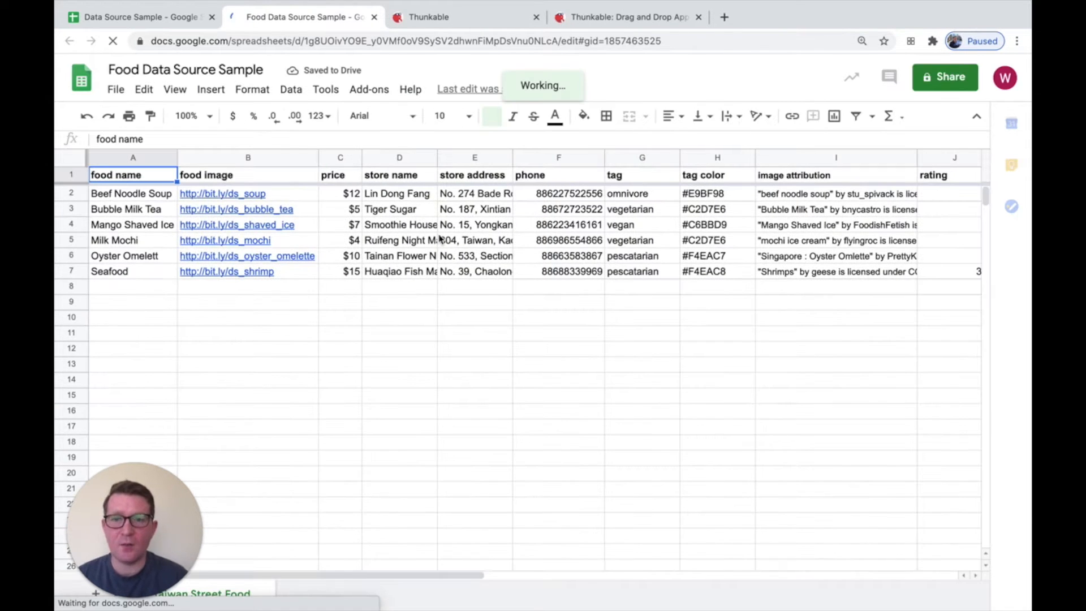
Clear the contents of the Oyster Omelett and Seafood rows (rows 6 and 7) in the copied sheet
{"action": "left_click", "coordinate": [68, 258]}
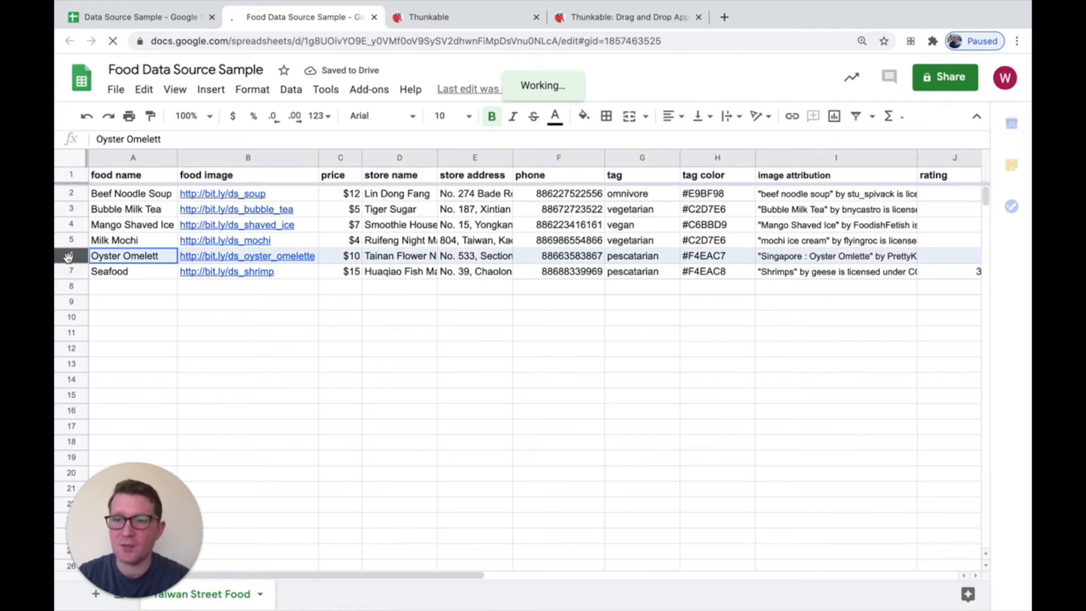
{"action": "key", "text": "Delete"}
{"action": "left_click", "coordinate": [72, 272]}
{"action": "key", "text": "Delete"}
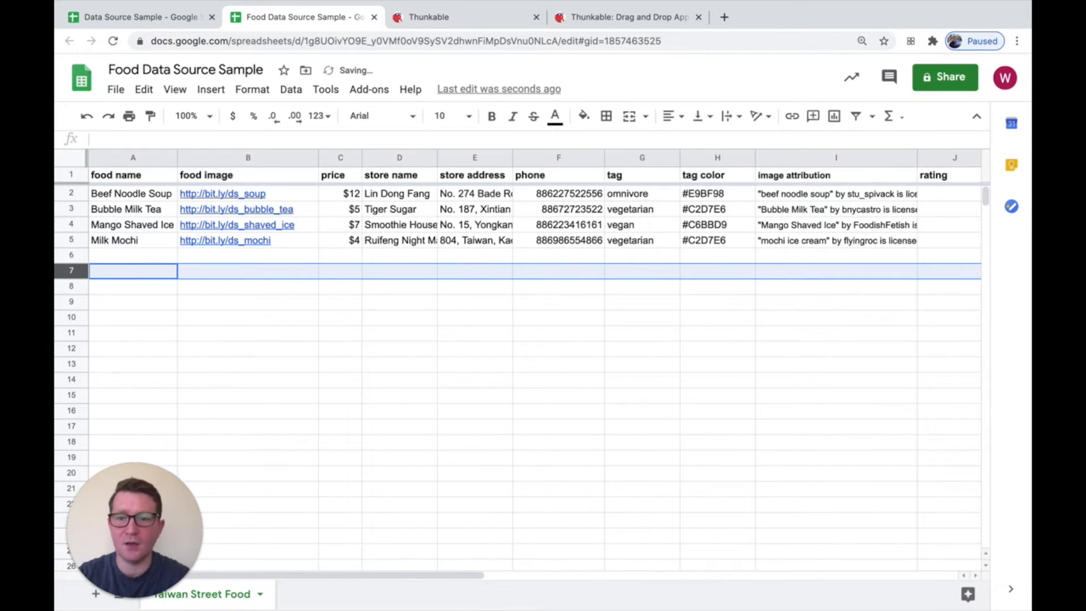
{"action": "key", "text": "Up"}
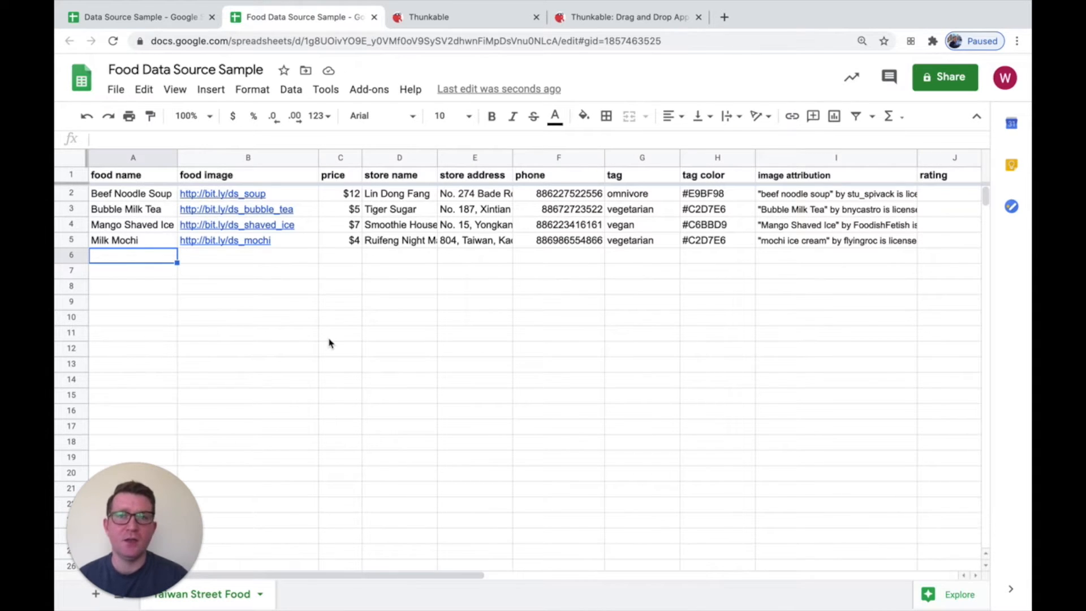
Switch to the Thunkable food app project page and try left and right swipes on the list rows in the preview
{"action": "left_click", "coordinate": [443, 18]}
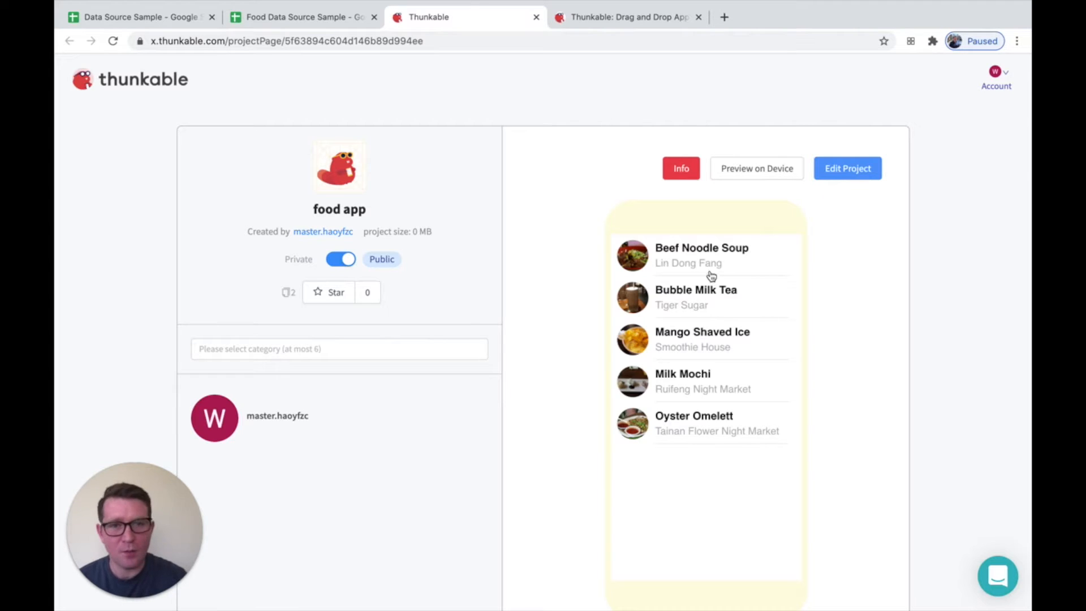
{"action": "left_click_drag", "start_coordinate": [710, 269], "coordinate": [655, 262]}
{"action": "left_click_drag", "start_coordinate": [669, 305], "coordinate": [720, 308]}
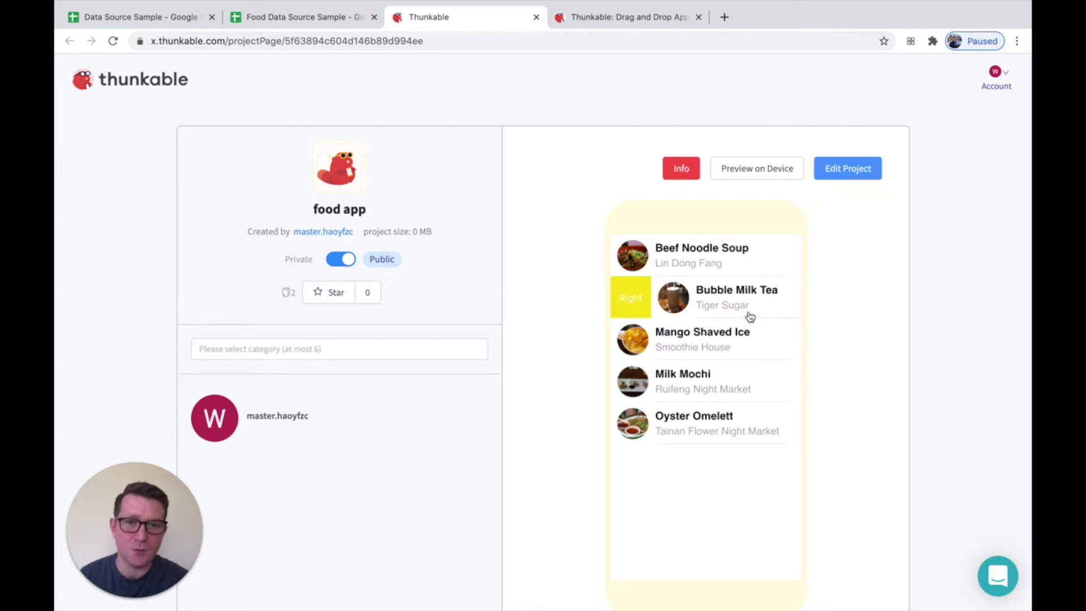
{"action": "left_click", "coordinate": [673, 343]}
{"action": "left_click", "coordinate": [684, 383]}
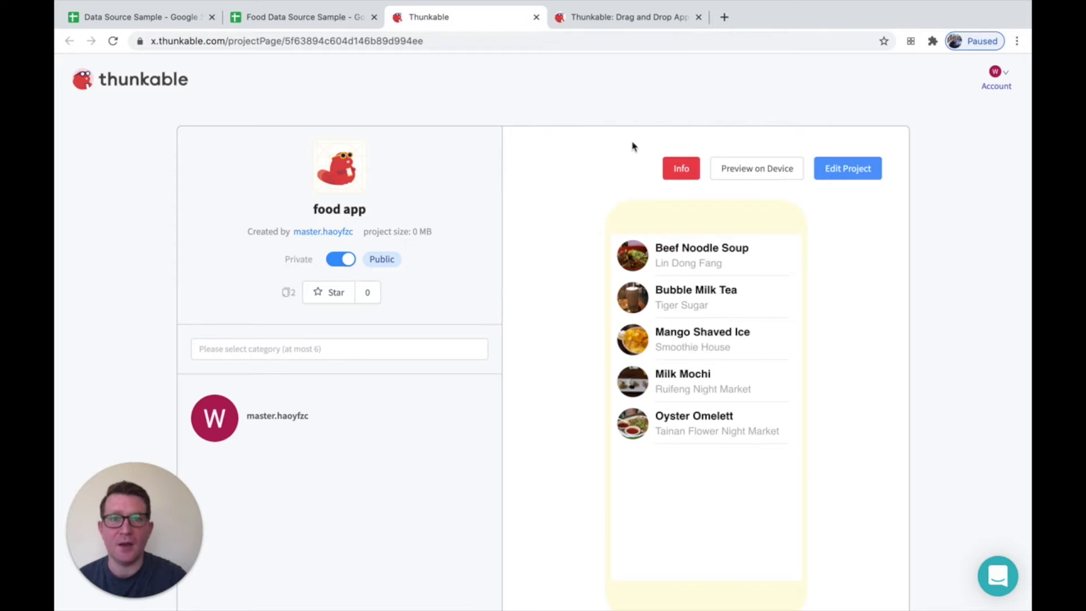
Log in from the Thunkable home page and create a new public project named "new food app"
{"action": "left_click", "coordinate": [632, 21]}
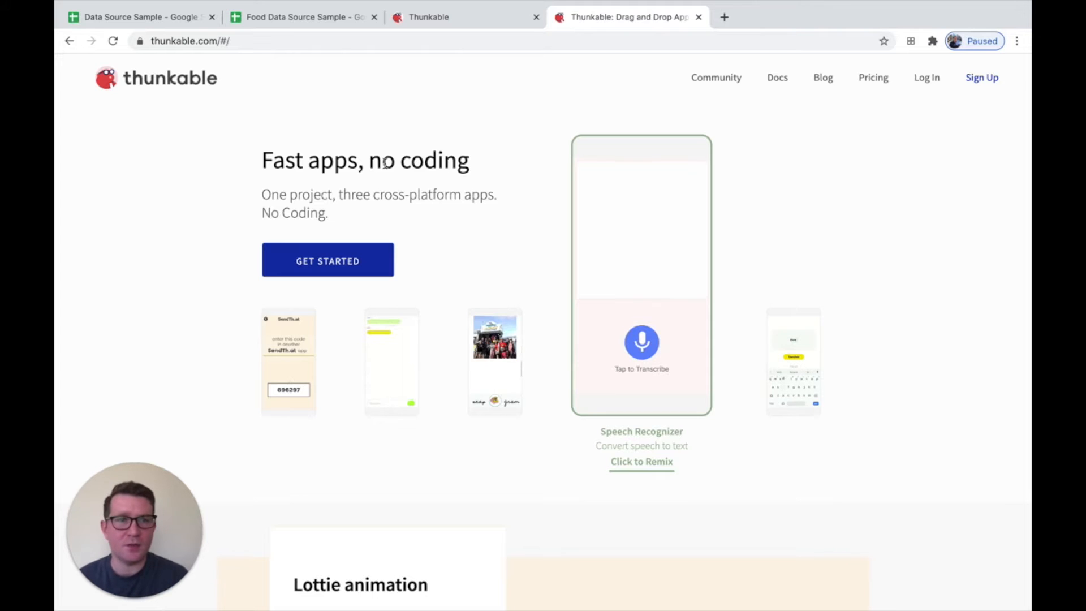
{"action": "left_click", "coordinate": [923, 79]}
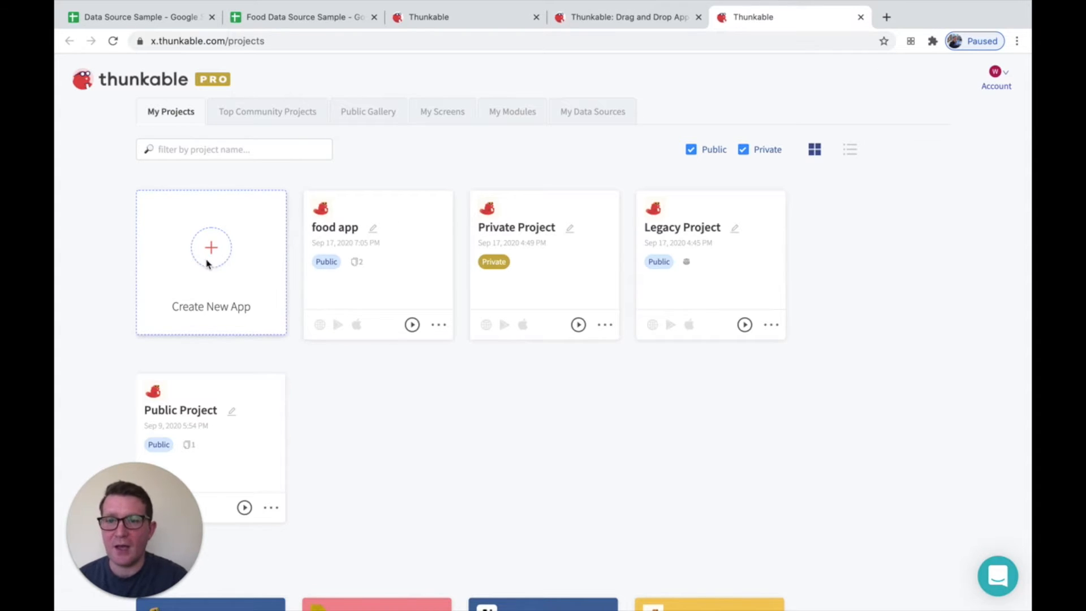
{"action": "left_click", "coordinate": [225, 251]}
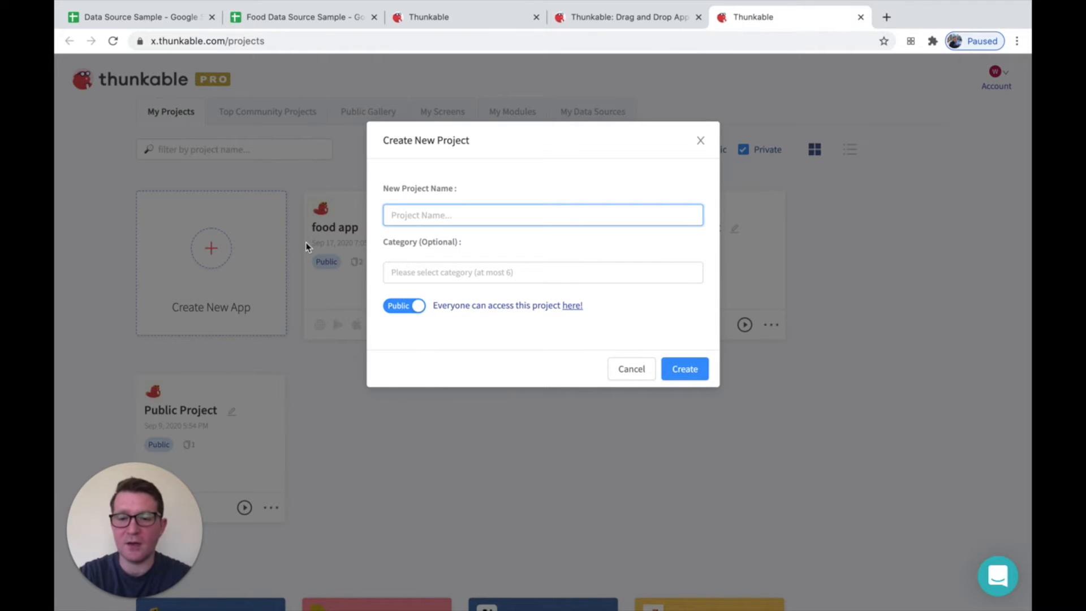
{"action": "type", "text": "new food app"}
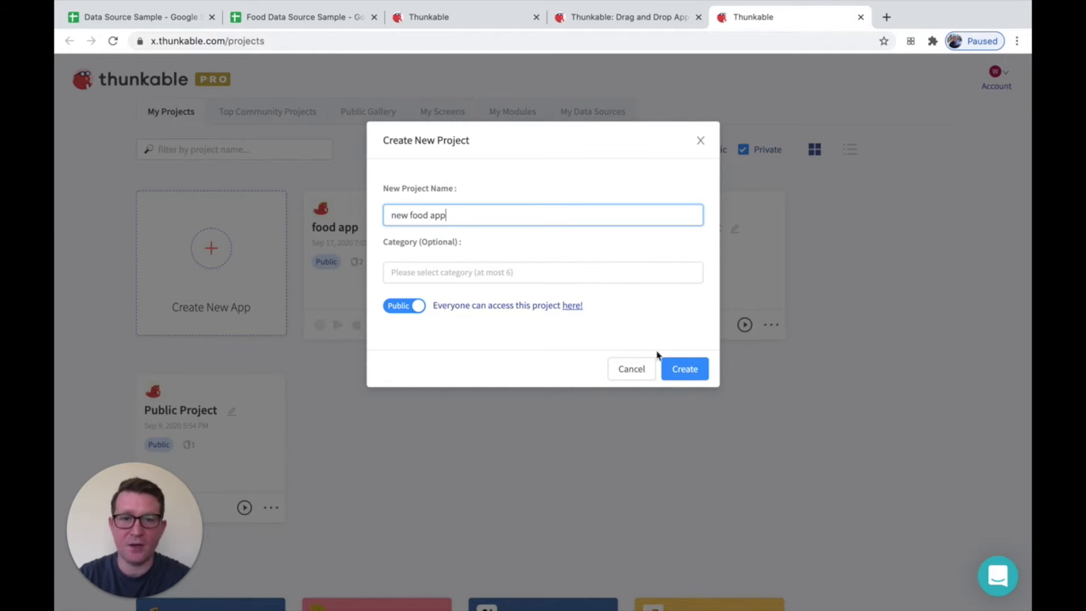
{"action": "left_click", "coordinate": [685, 371]}
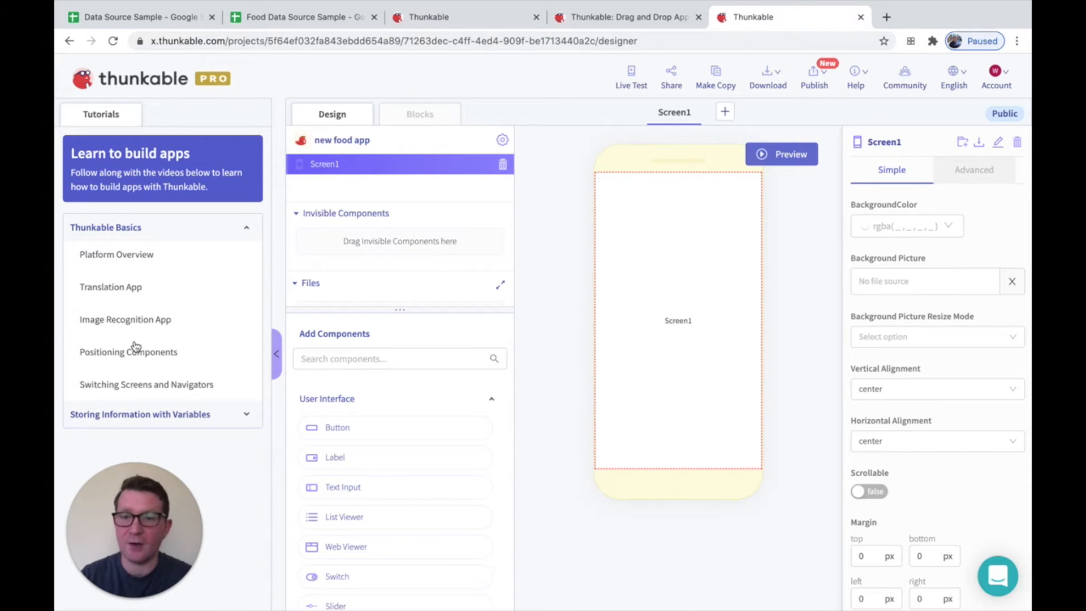
Collapse the tutorials, search the components for "data" and add a Data Viewer List to Screen1
{"action": "left_click", "coordinate": [275, 355]}
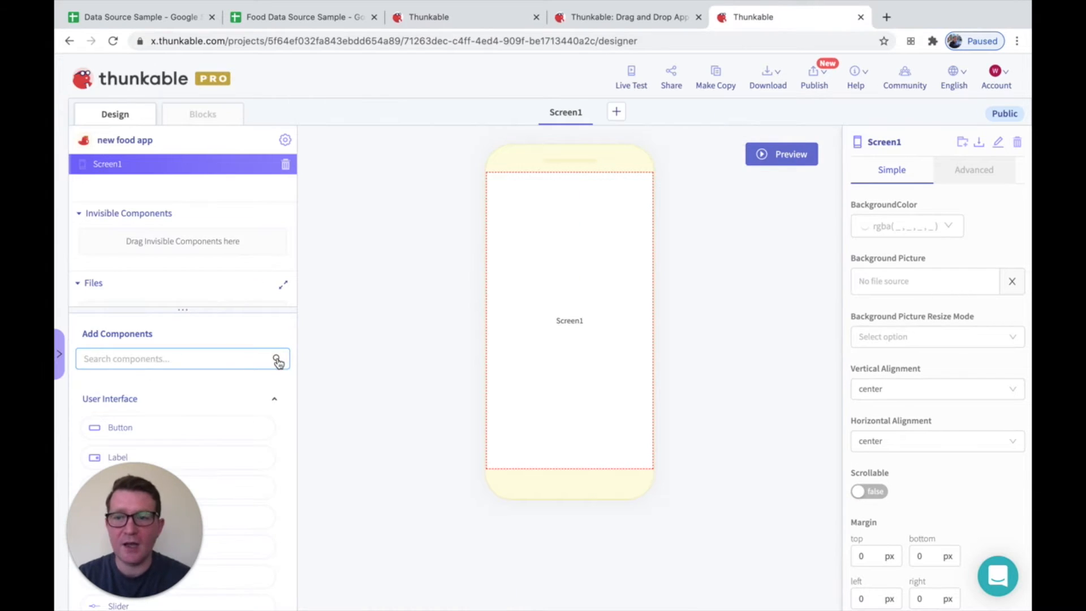
{"action": "left_click", "coordinate": [151, 356]}
{"action": "left_click_drag", "start_coordinate": [140, 550], "coordinate": [760, 546]}
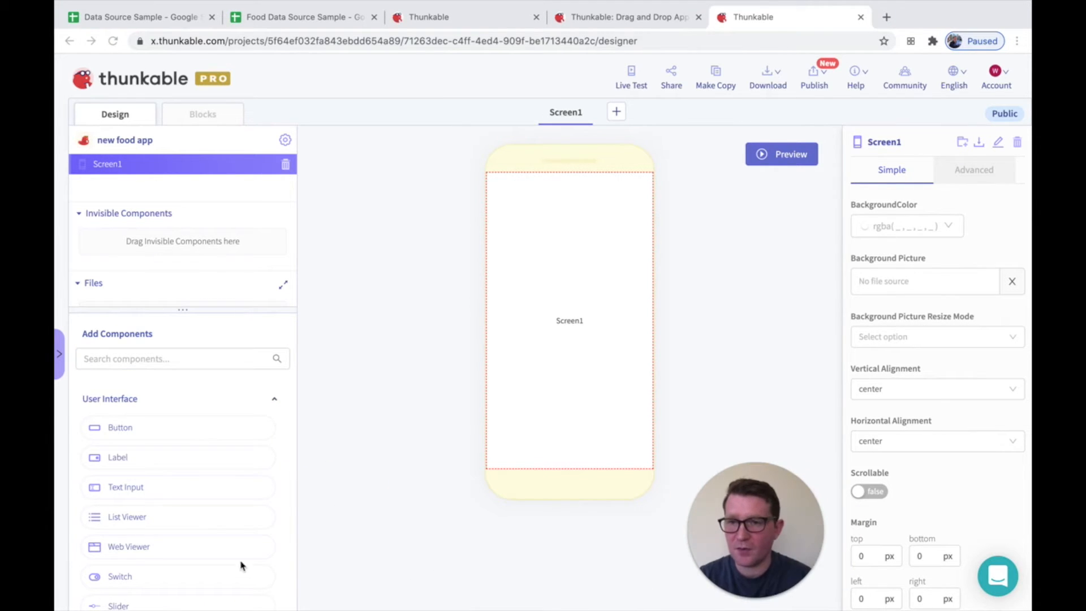
{"action": "left_click", "coordinate": [146, 358]}
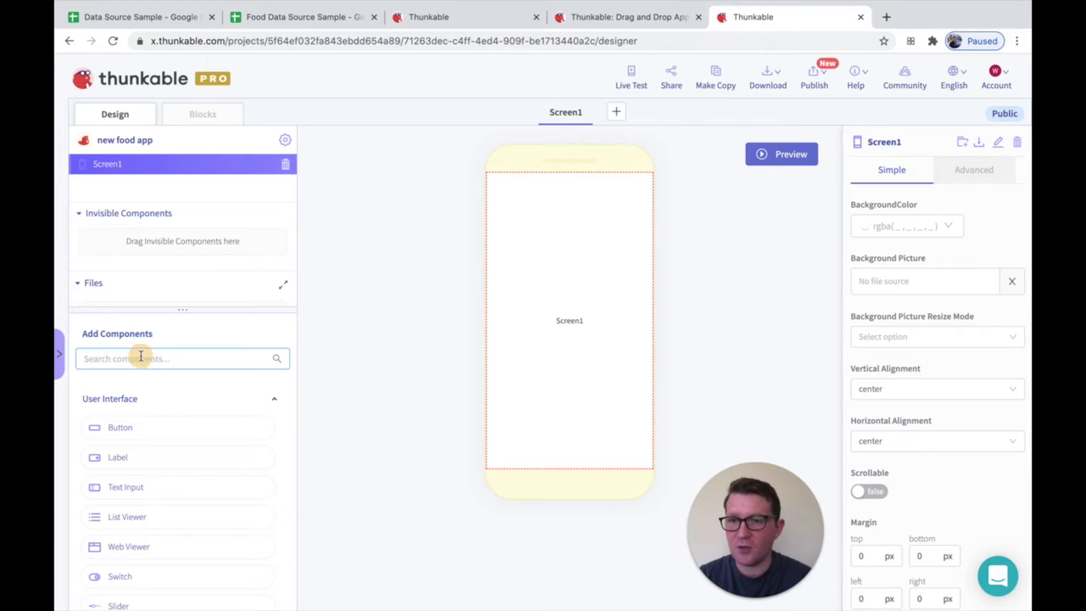
{"action": "type", "text": "data"}
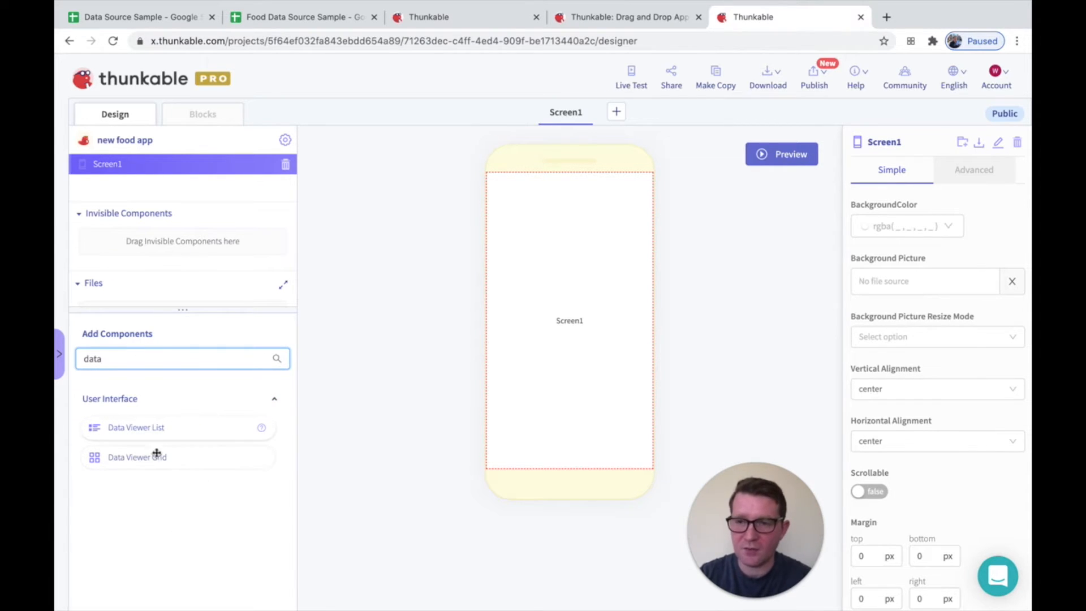
{"action": "left_click_drag", "start_coordinate": [144, 431], "coordinate": [574, 263]}
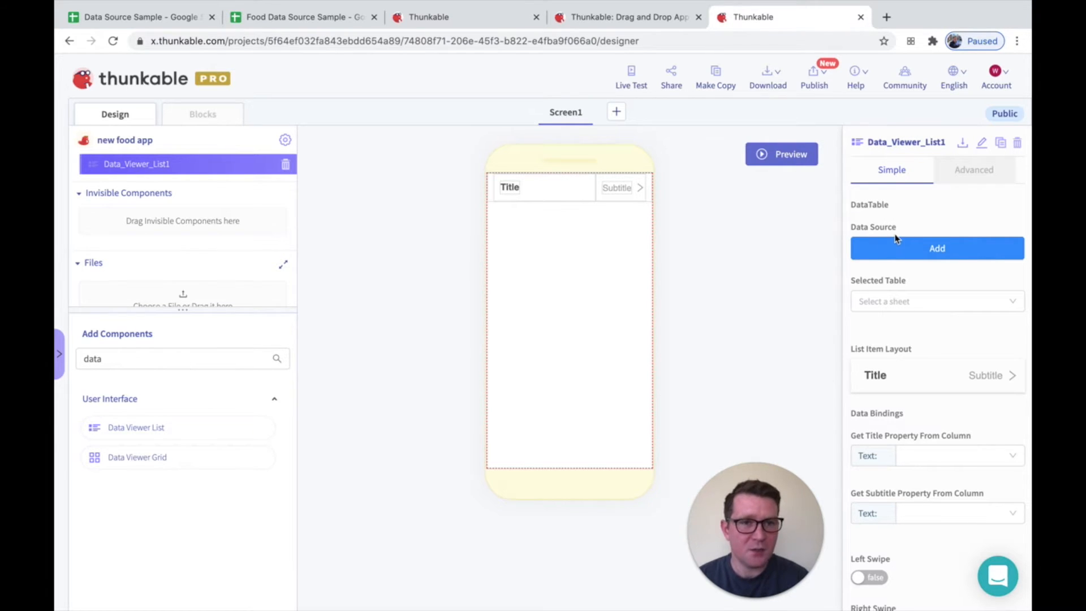
Review the row layout options for the Data Viewer List and its data binding and swipe properties, without changing them
{"action": "left_click", "coordinate": [934, 387]}
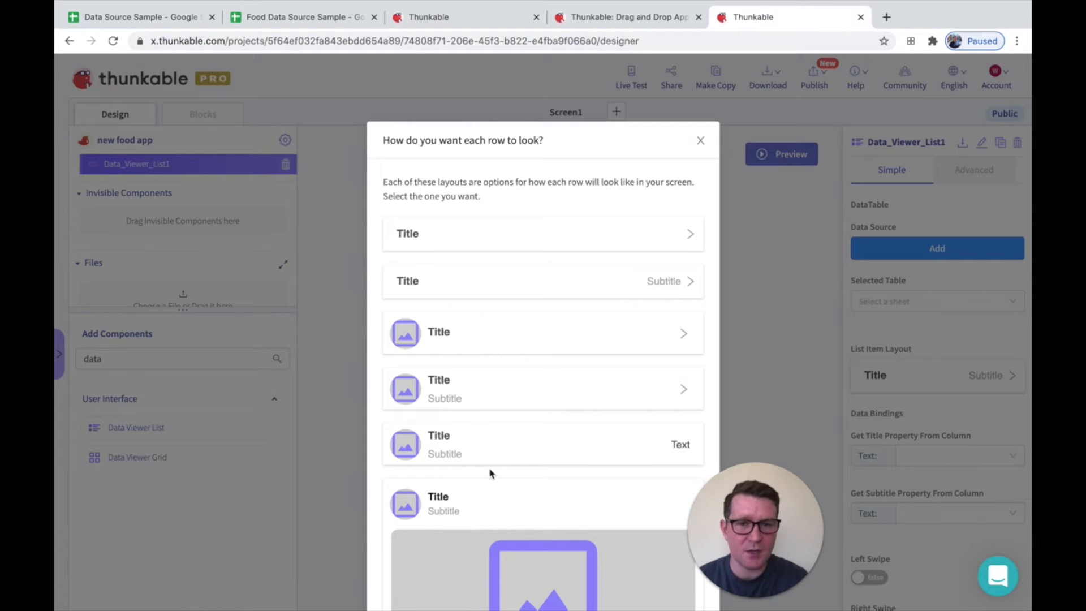
{"action": "scroll", "coordinate": [490, 473], "scroll_direction": "down", "scroll_amount": 6}
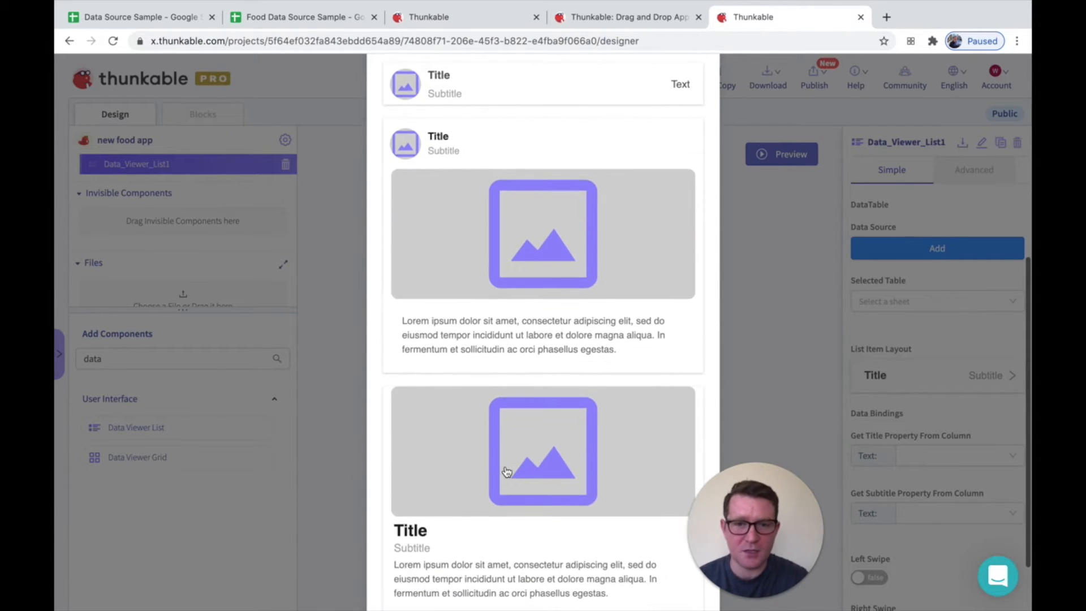
{"action": "left_click", "coordinate": [766, 287]}
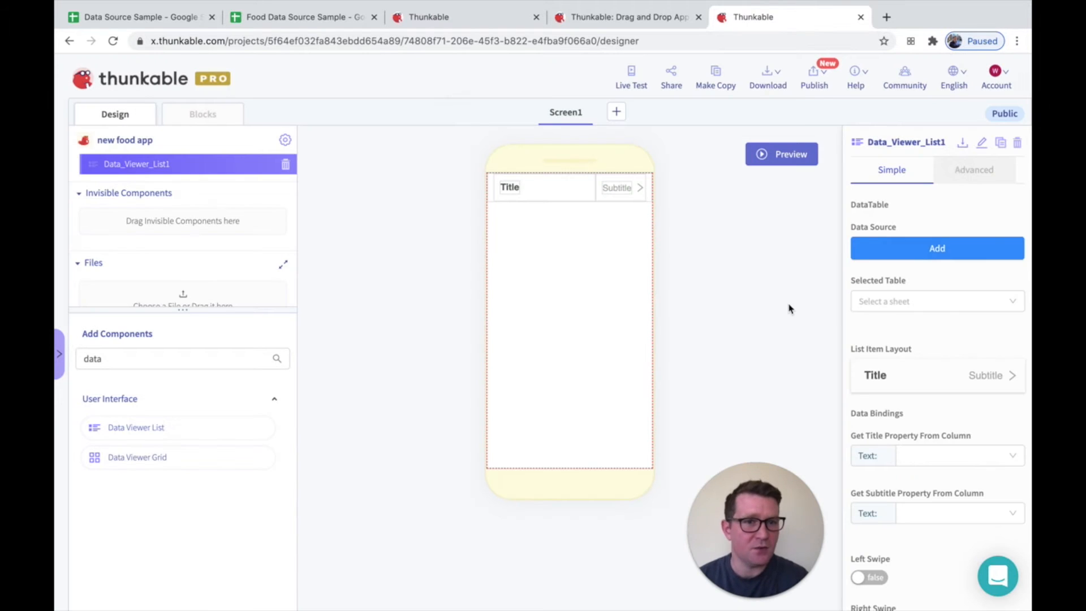
{"action": "scroll", "coordinate": [877, 366], "scroll_direction": "down", "scroll_amount": 1}
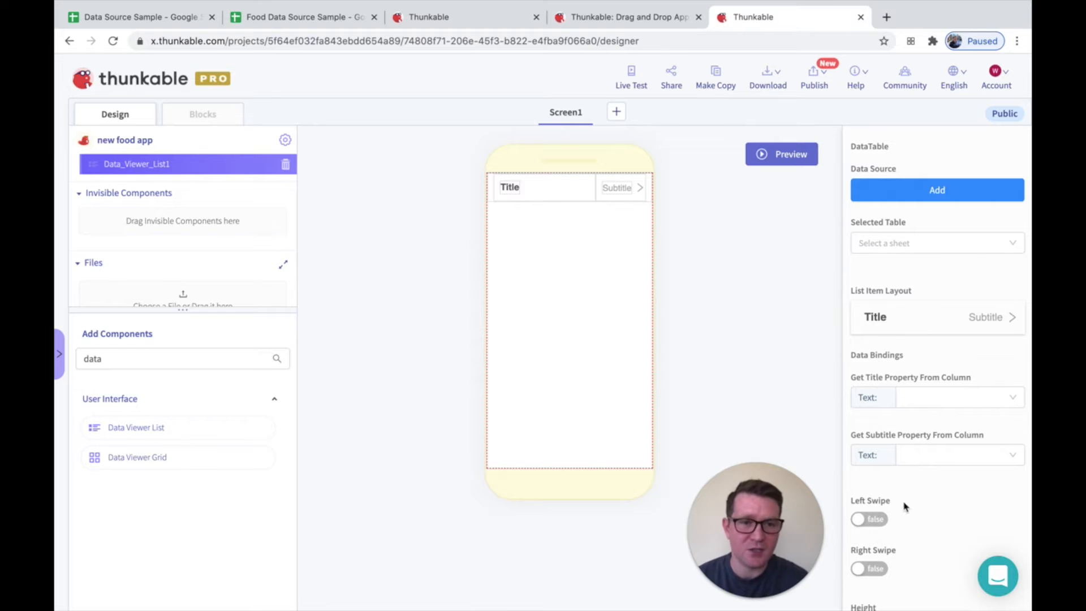
{"action": "scroll", "coordinate": [952, 354], "scroll_direction": "up", "scroll_amount": 2}
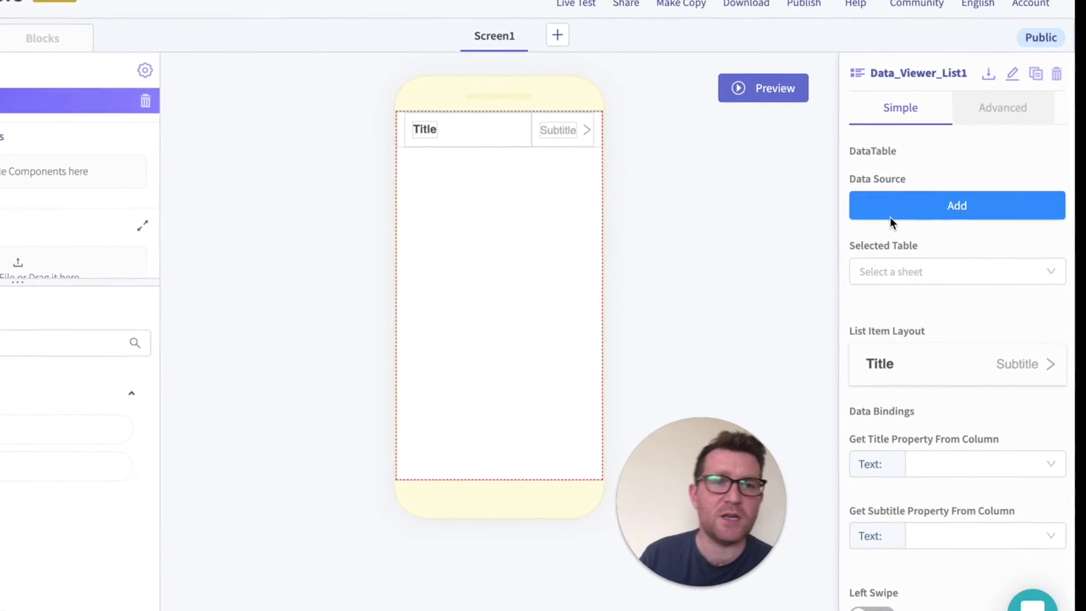
Start creating a new data source from Google Sheets for the Data Viewer List
{"action": "left_click", "coordinate": [912, 204]}
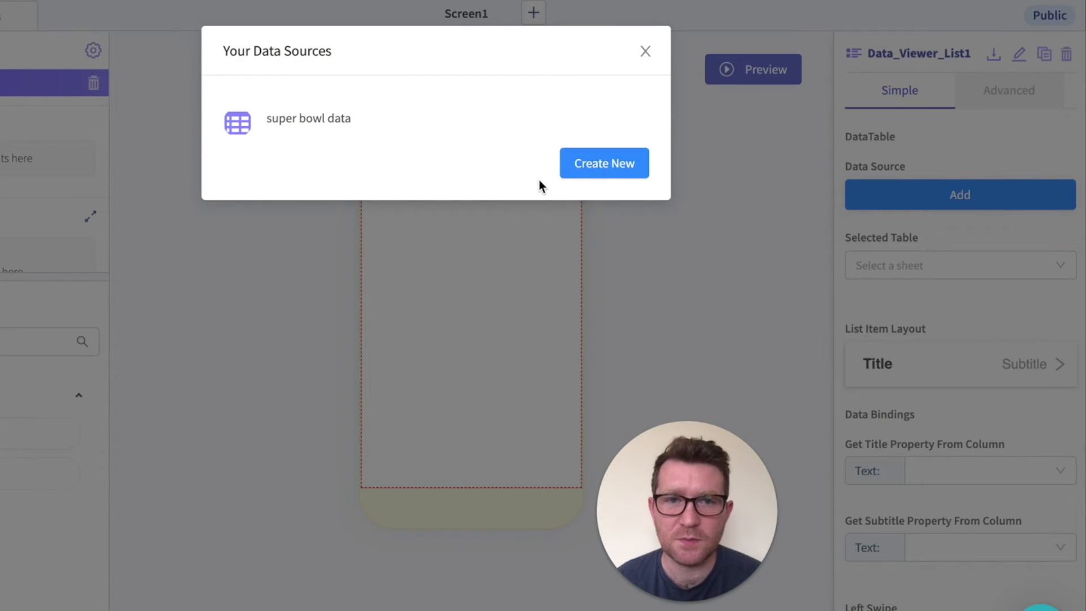
{"action": "left_click", "coordinate": [585, 177]}
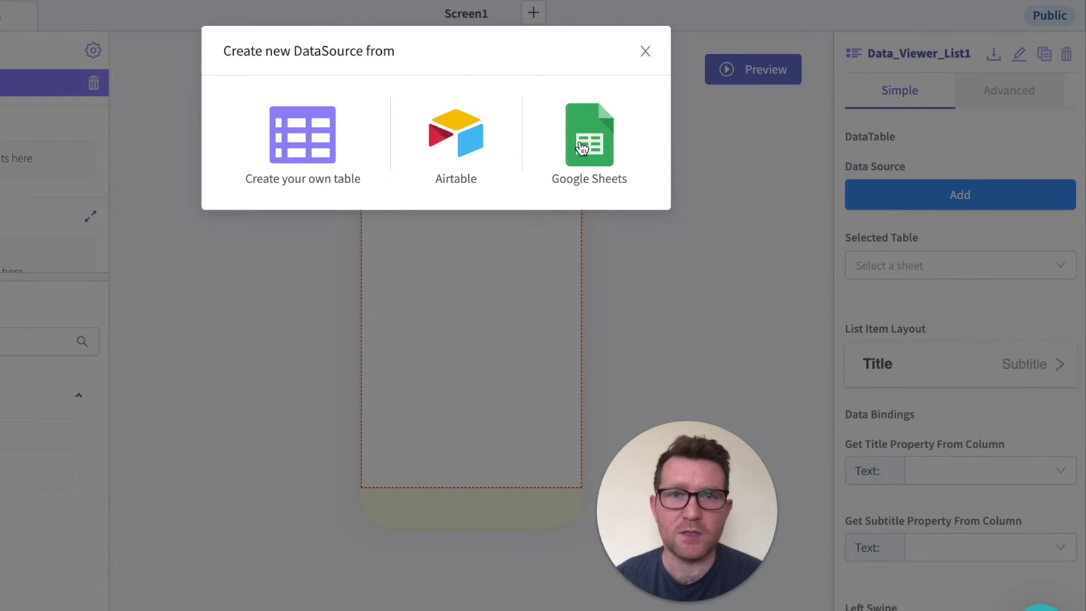
{"action": "left_click", "coordinate": [589, 125]}
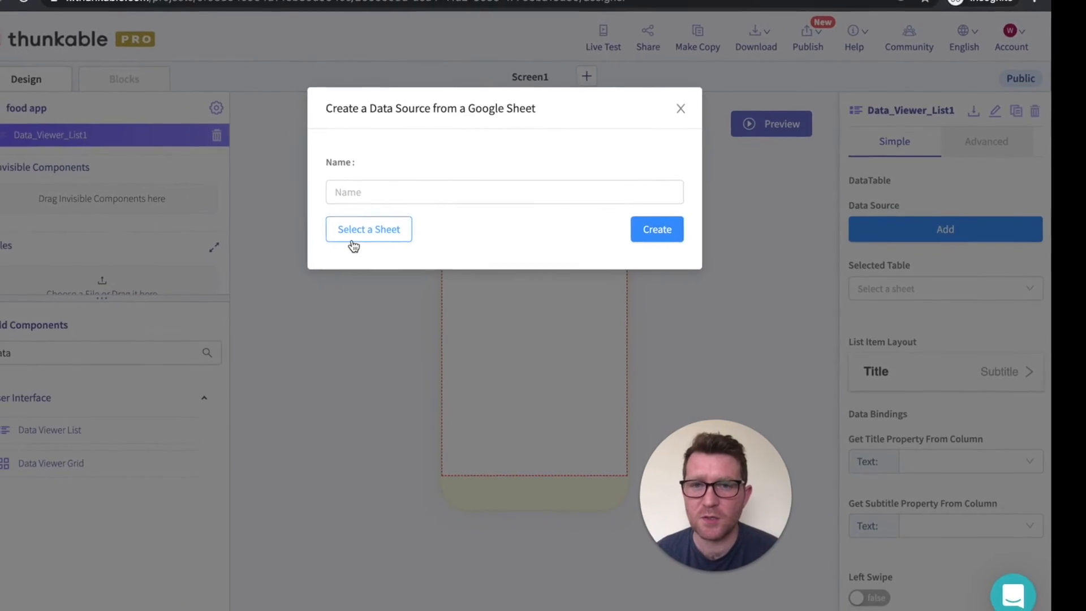
Allow thunkable.com to access the Google account and select the My Data Source Sample spreadsheet for the data source
{"action": "left_click", "coordinate": [305, 210]}
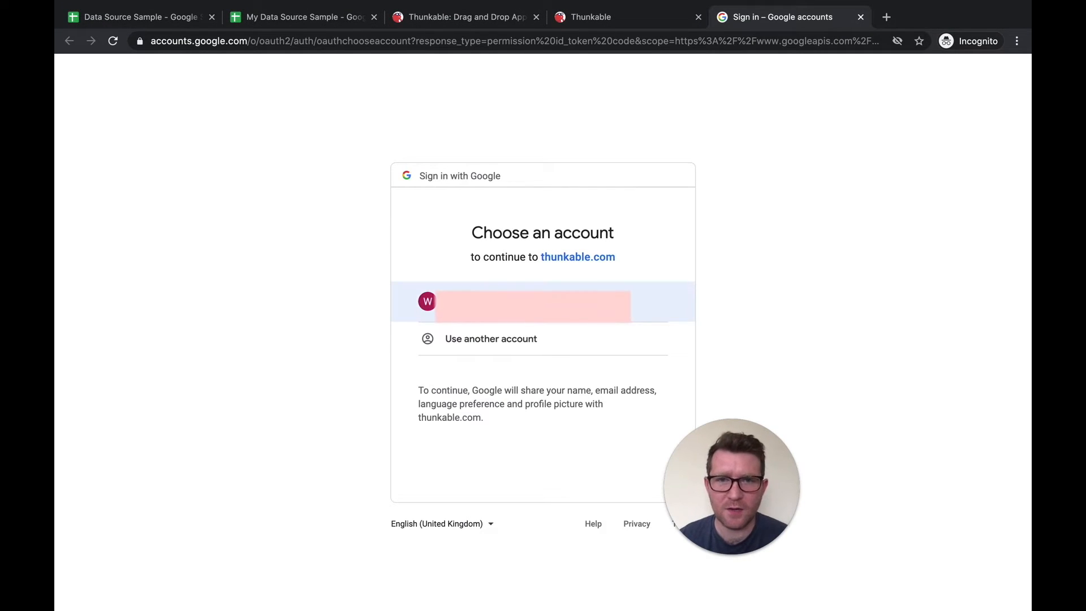
{"action": "left_click", "coordinate": [519, 305]}
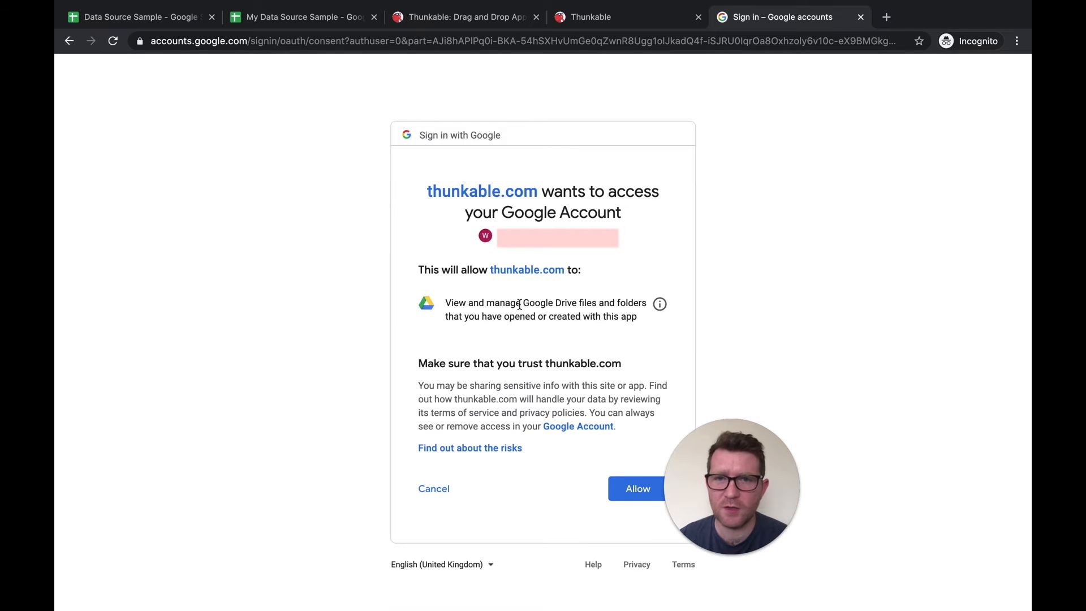
{"action": "left_click", "coordinate": [628, 490]}
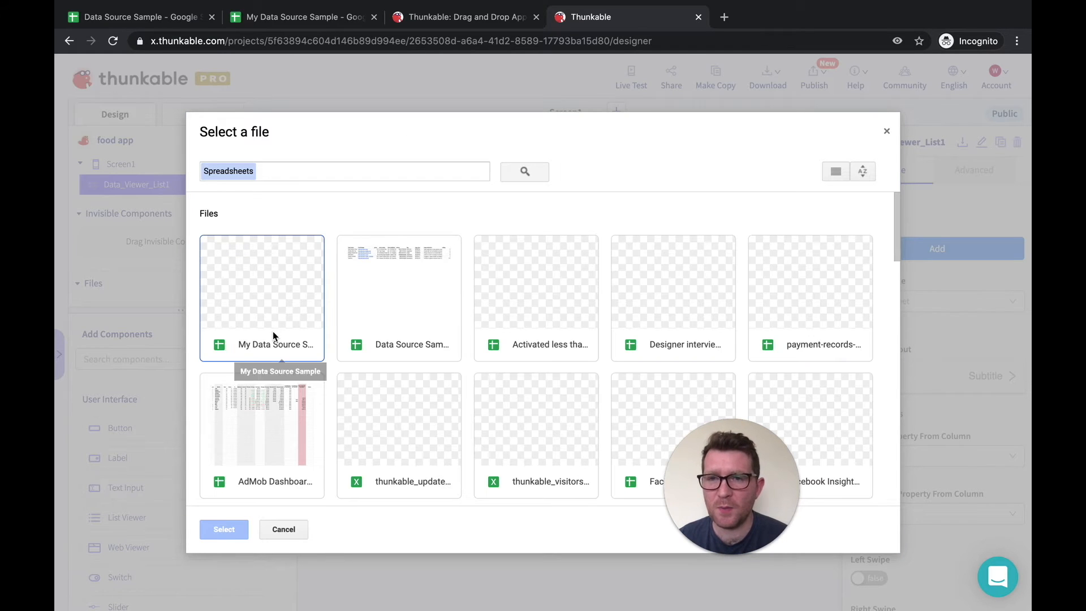
{"action": "left_click", "coordinate": [270, 291]}
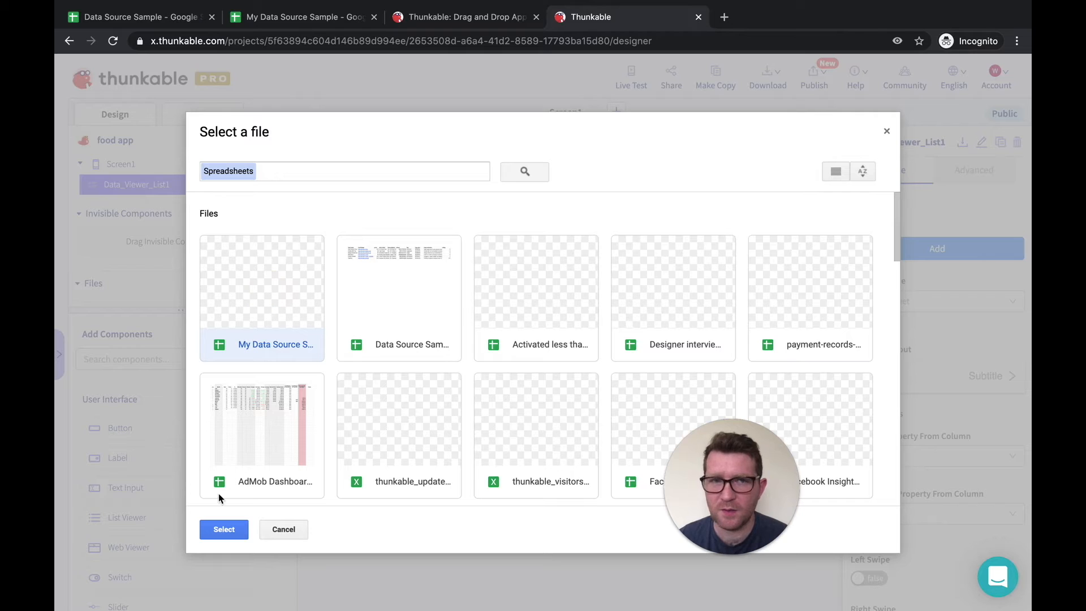
{"action": "left_click", "coordinate": [223, 531]}
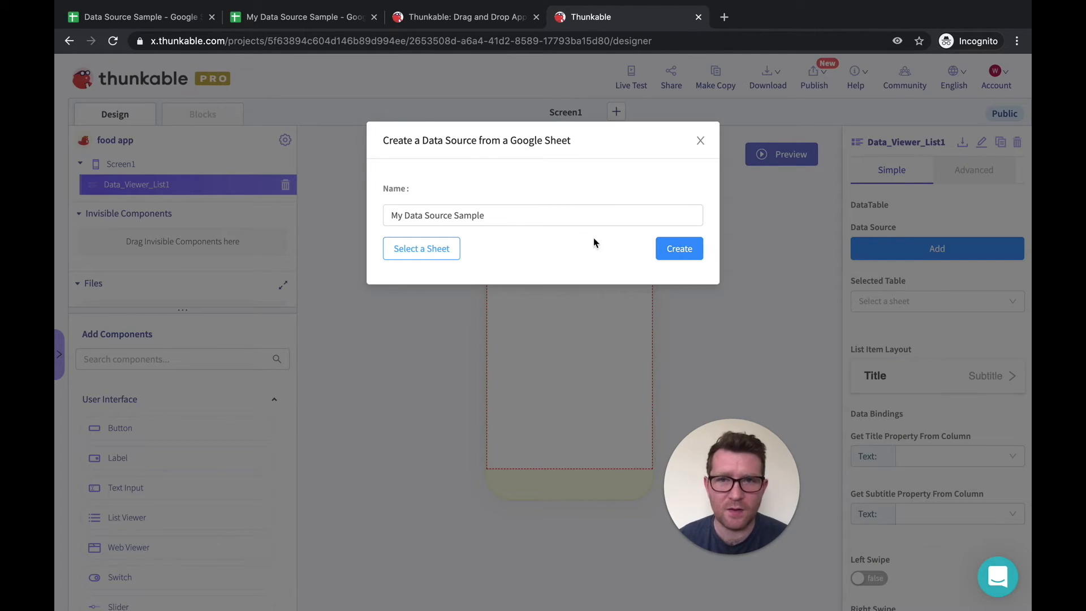
Create the data source from the selected Google Sheet and view the data in its Taiwan Street Food table
{"action": "left_click", "coordinate": [663, 249]}
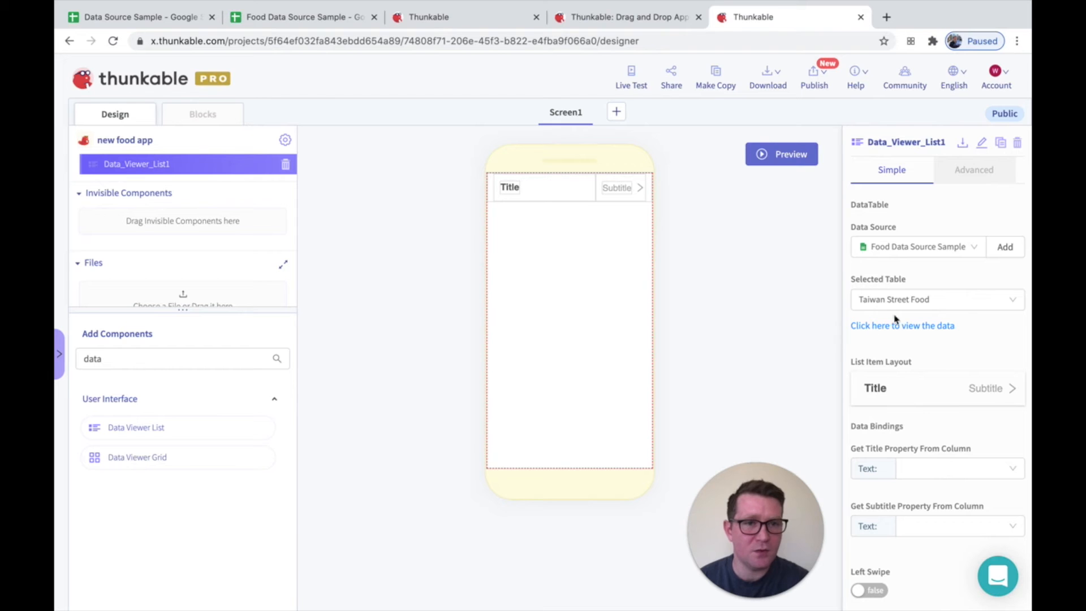
{"action": "left_click", "coordinate": [896, 324]}
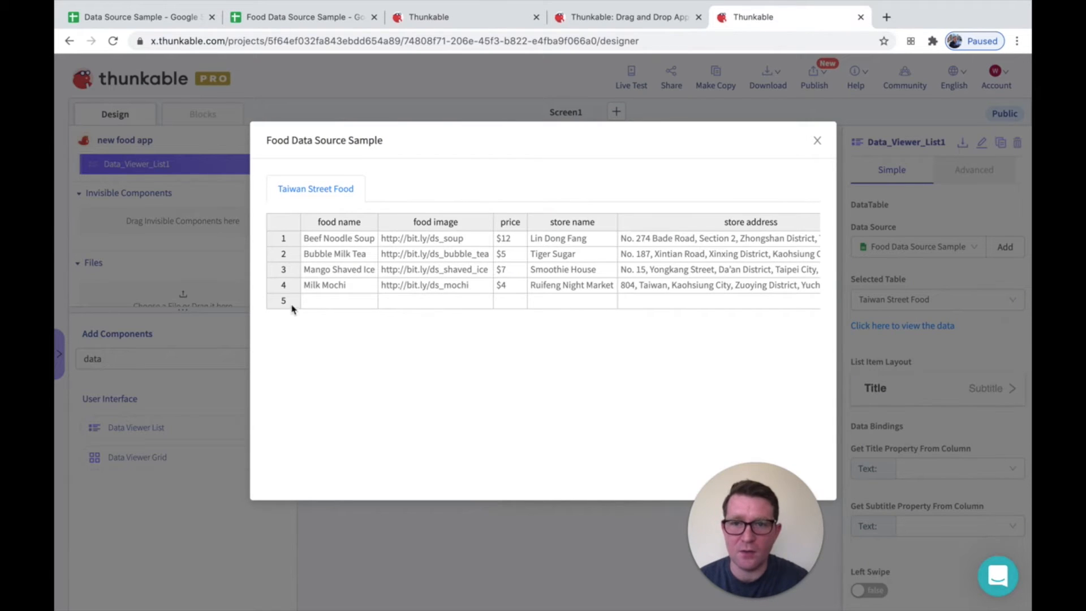
{"action": "left_click", "coordinate": [816, 143]}
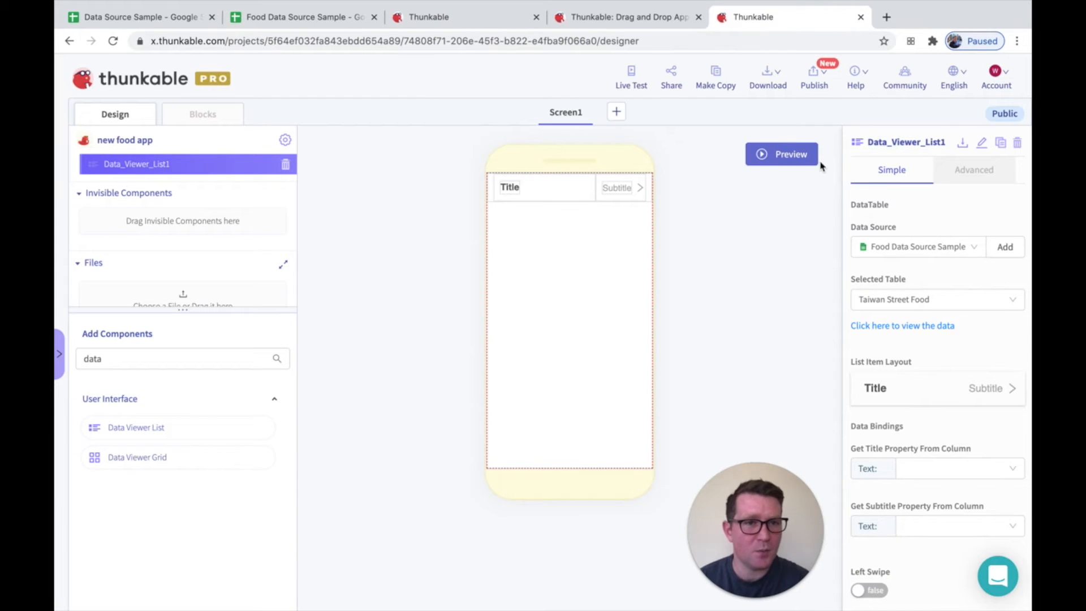
Set the list's row layout to round image with title, subtitle and arrow, and bind the picture to the food image column
{"action": "left_click", "coordinate": [895, 387]}
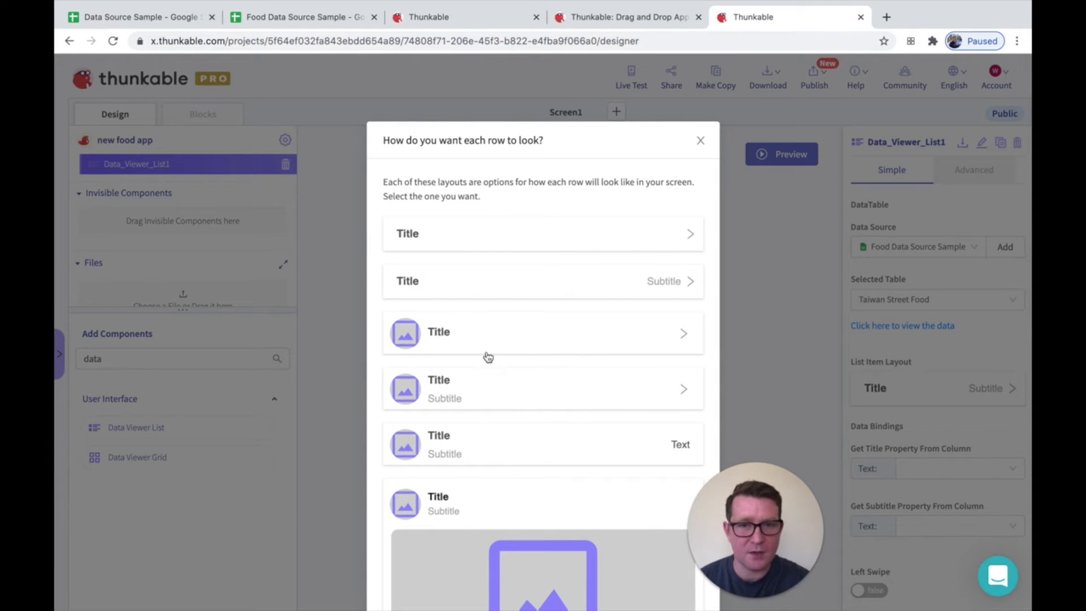
{"action": "left_click", "coordinate": [437, 387]}
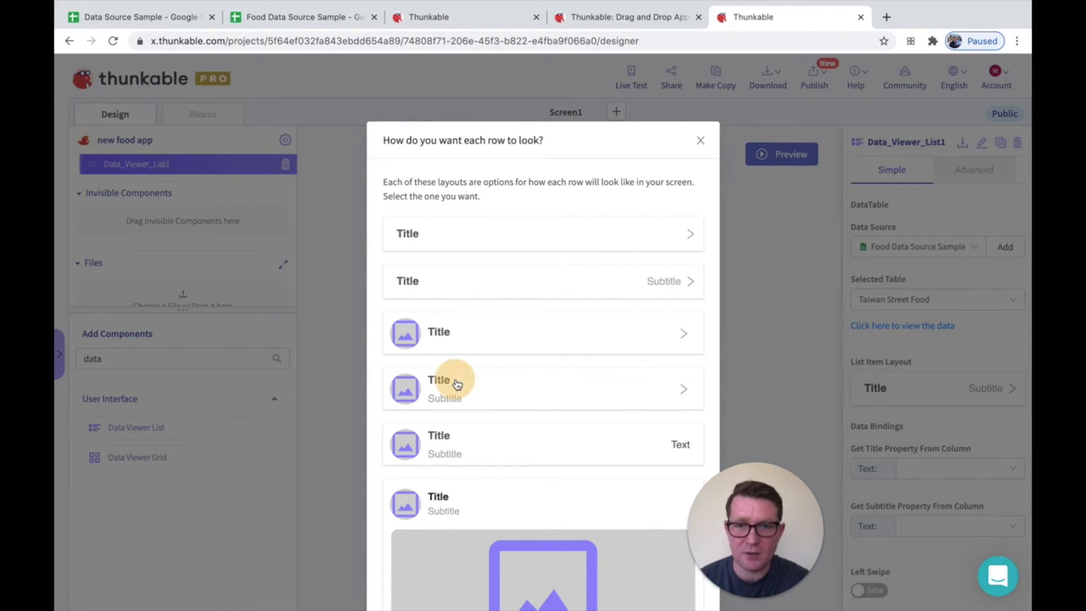
{"action": "left_click", "coordinate": [939, 475]}
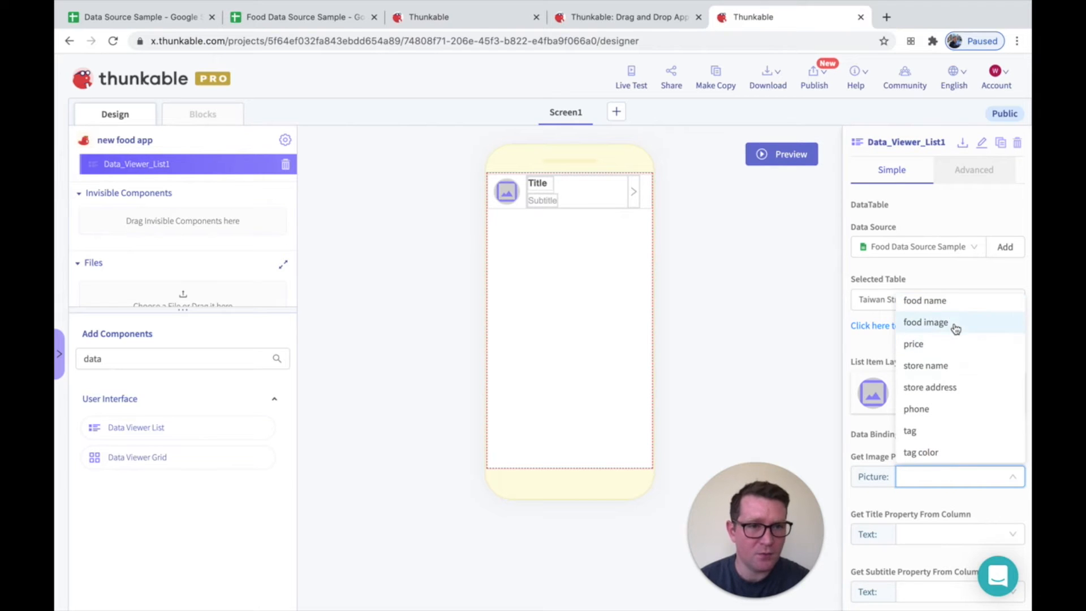
{"action": "left_click", "coordinate": [954, 323]}
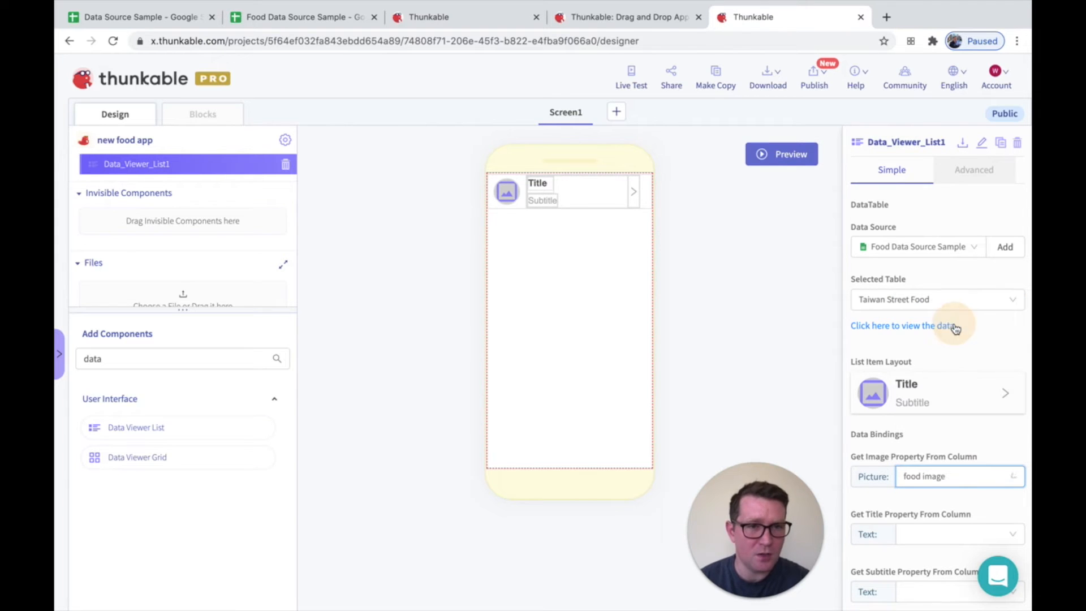
Bind the row title to the food name column and the subtitle to the store name column
{"action": "left_click", "coordinate": [922, 536]}
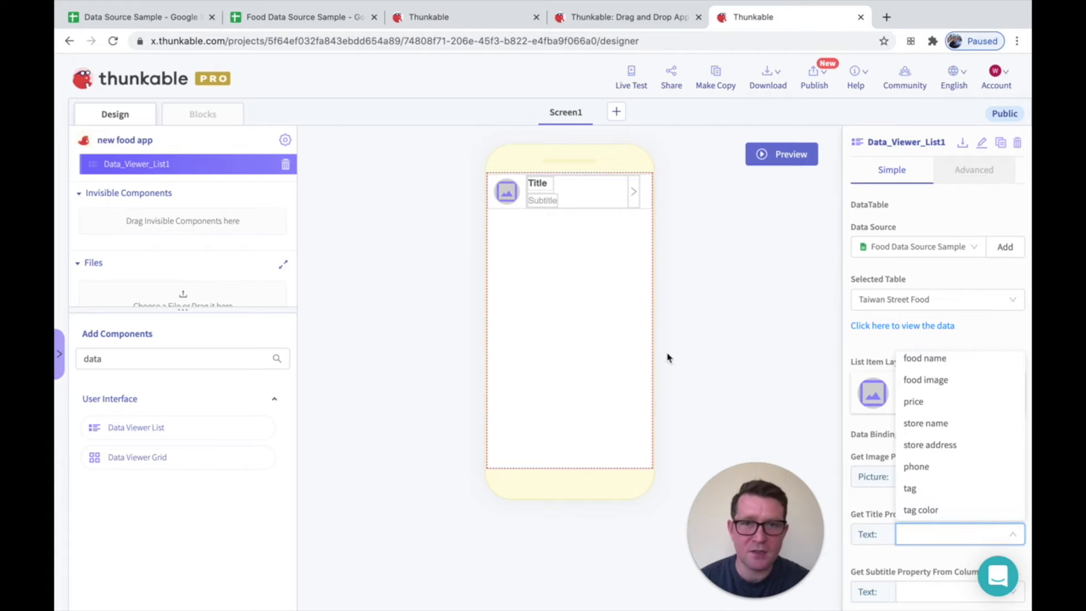
{"action": "left_click", "coordinate": [931, 360]}
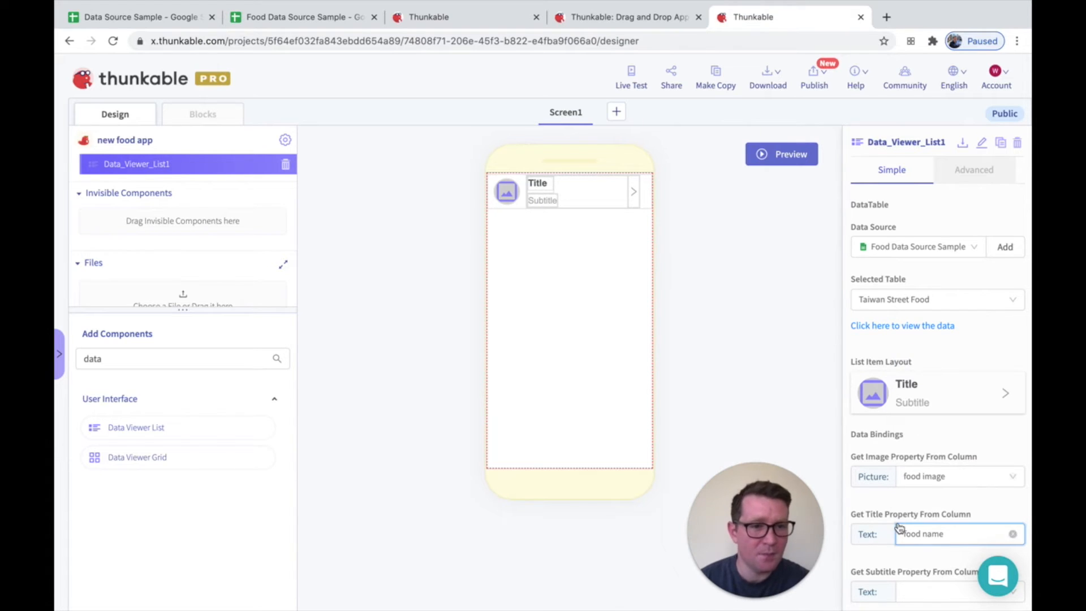
{"action": "scroll", "coordinate": [899, 526], "scroll_direction": "down", "scroll_amount": 3}
{"action": "left_click", "coordinate": [919, 504]}
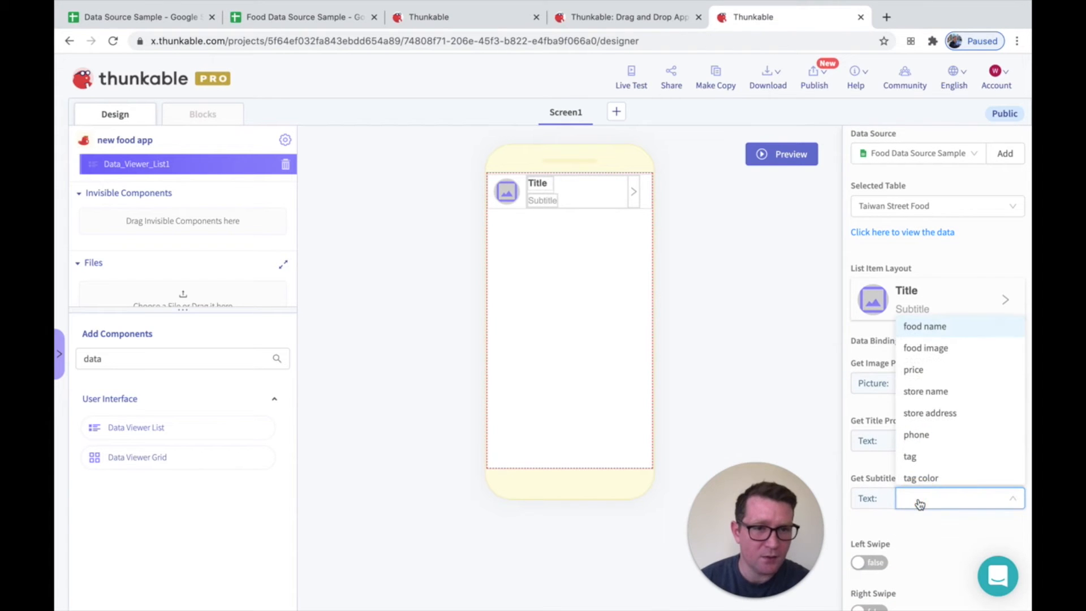
{"action": "left_click", "coordinate": [939, 396]}
{"action": "scroll", "coordinate": [942, 497], "scroll_direction": "down", "scroll_amount": 1}
{"action": "scroll", "coordinate": [940, 497], "scroll_direction": "down", "scroll_amount": 3}
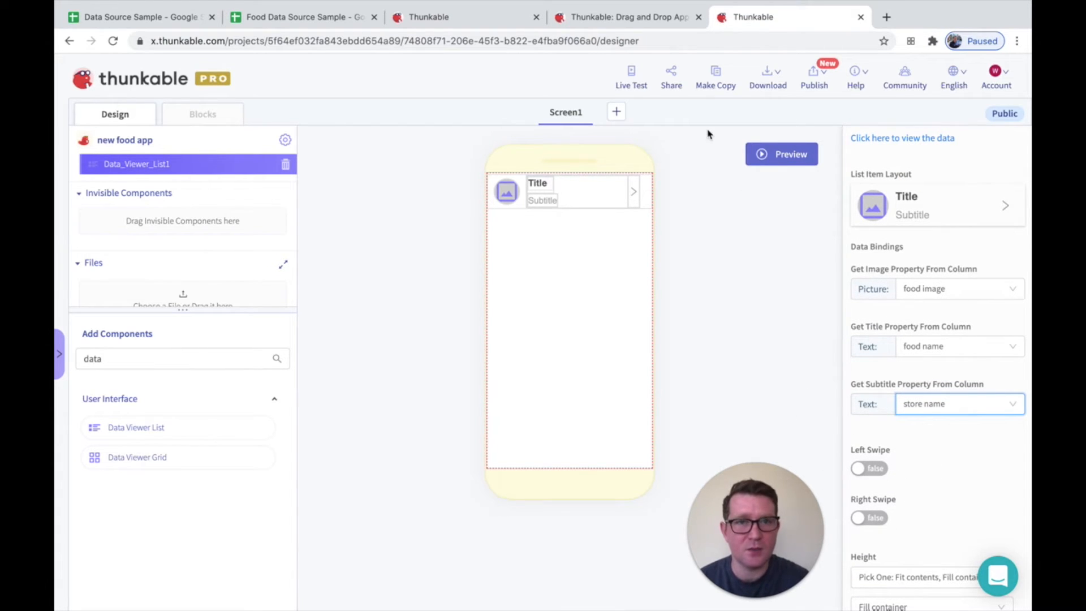
Preview the app in Live Test to check the images, titles and subtitles in the list, and close the preview
{"action": "left_click", "coordinate": [642, 81]}
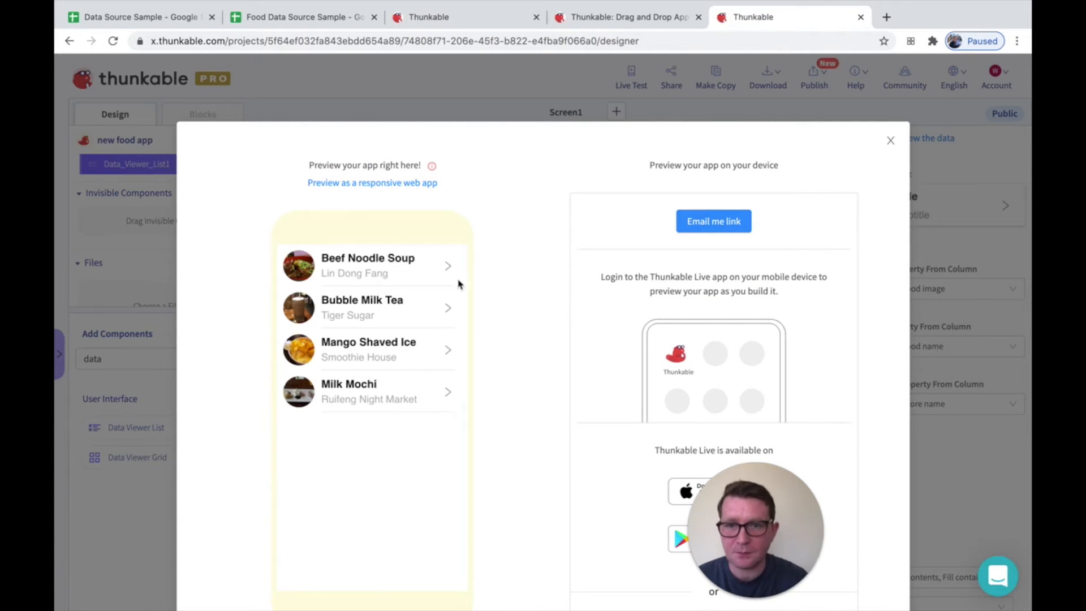
{"action": "scroll", "coordinate": [452, 309], "scroll_direction": "down", "scroll_amount": 1}
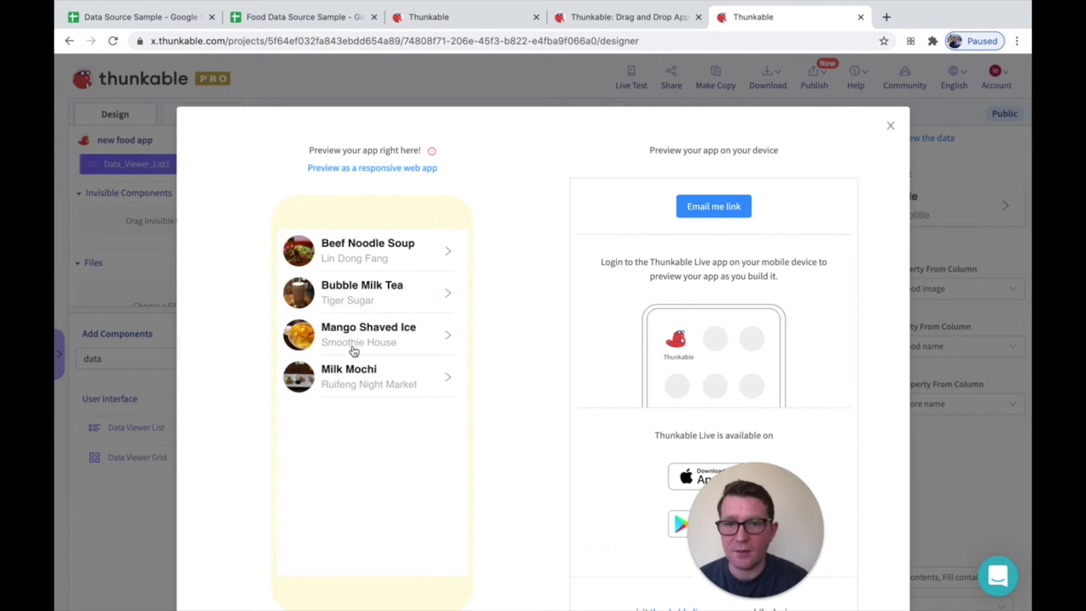
{"action": "left_click", "coordinate": [891, 126]}
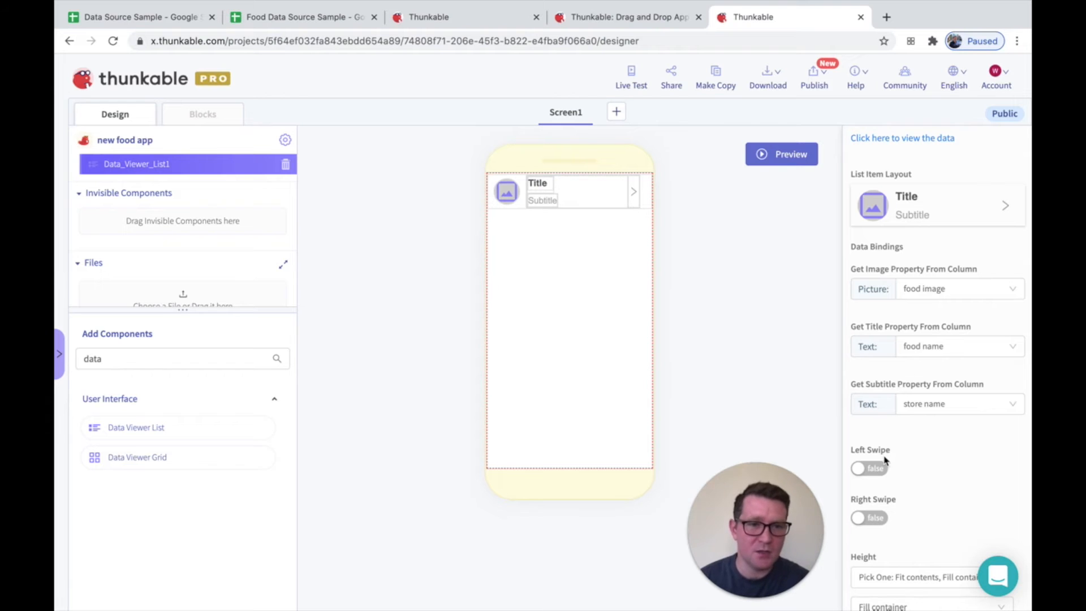
Enable left swipe for the Data Viewer List and set its button background to red, rgba(208, 2, 27, 1)
{"action": "left_click", "coordinate": [871, 471]}
{"action": "scroll", "coordinate": [875, 501], "scroll_direction": "down", "scroll_amount": 3}
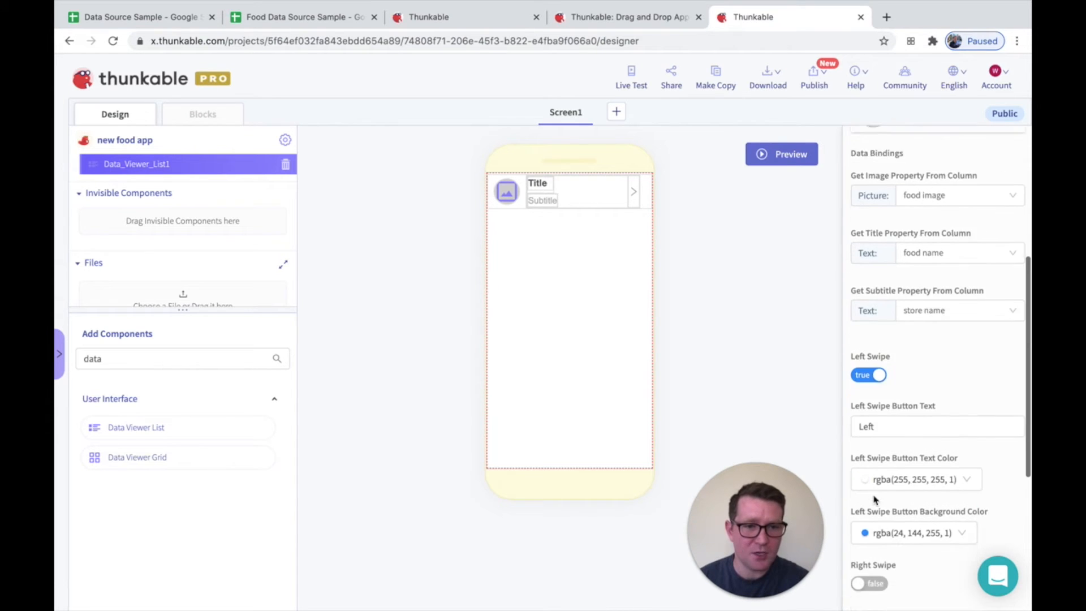
{"action": "left_click", "coordinate": [864, 485]}
{"action": "left_click", "coordinate": [863, 436]}
{"action": "left_click", "coordinate": [827, 452]}
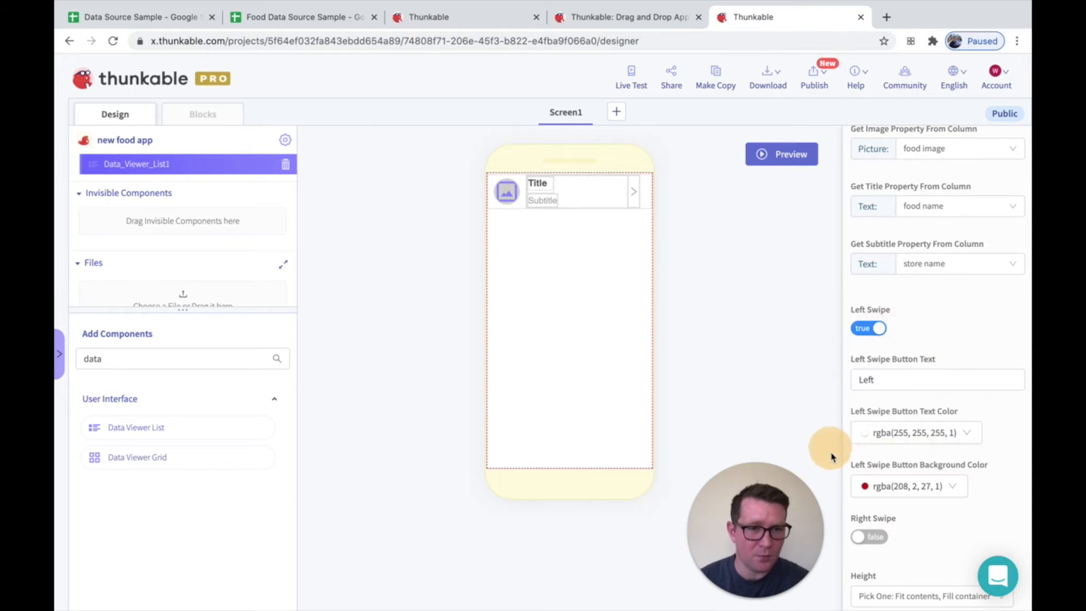
Enable right swipe for the list and set its button background to orange, rgba(245, 166, 35, 1)
{"action": "left_click", "coordinate": [869, 536]}
{"action": "scroll", "coordinate": [882, 526], "scroll_direction": "down", "scroll_amount": 2}
{"action": "scroll", "coordinate": [886, 525], "scroll_direction": "down", "scroll_amount": 1}
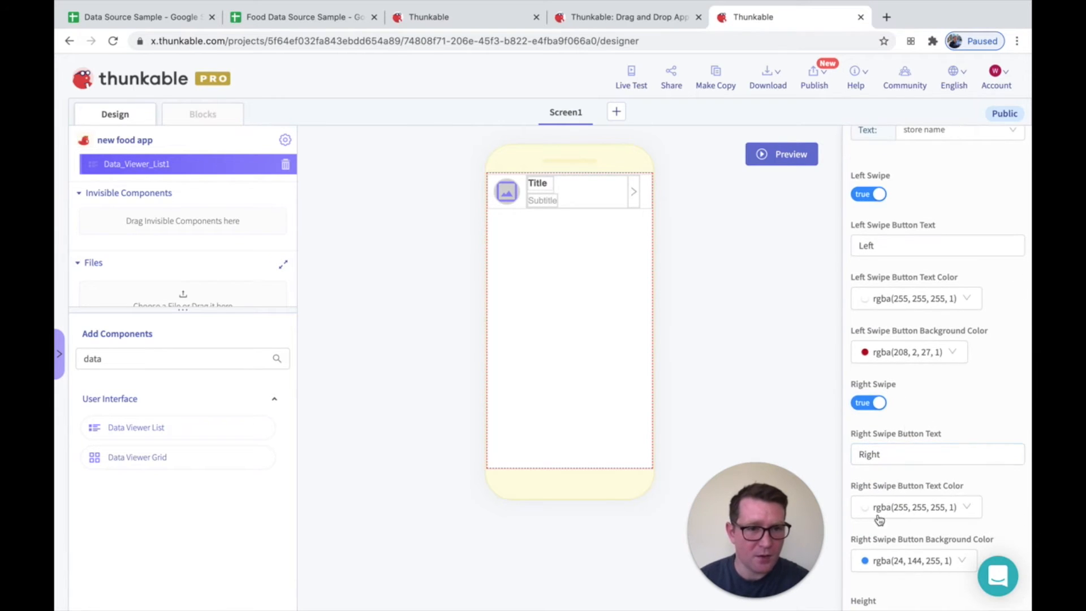
{"action": "left_click", "coordinate": [878, 562]}
{"action": "left_click", "coordinate": [881, 512]}
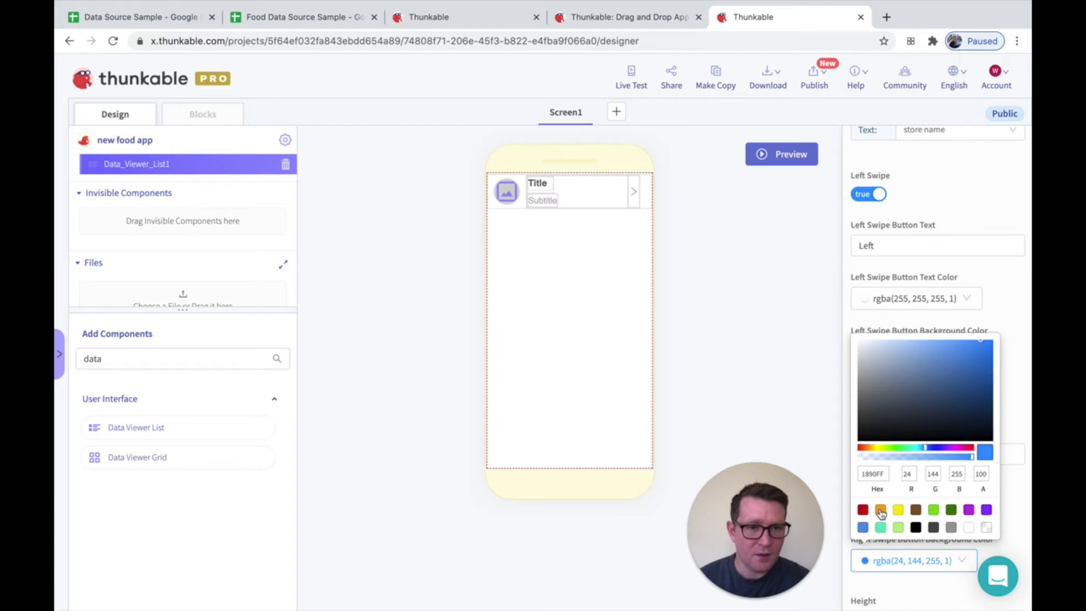
{"action": "left_click", "coordinate": [794, 430]}
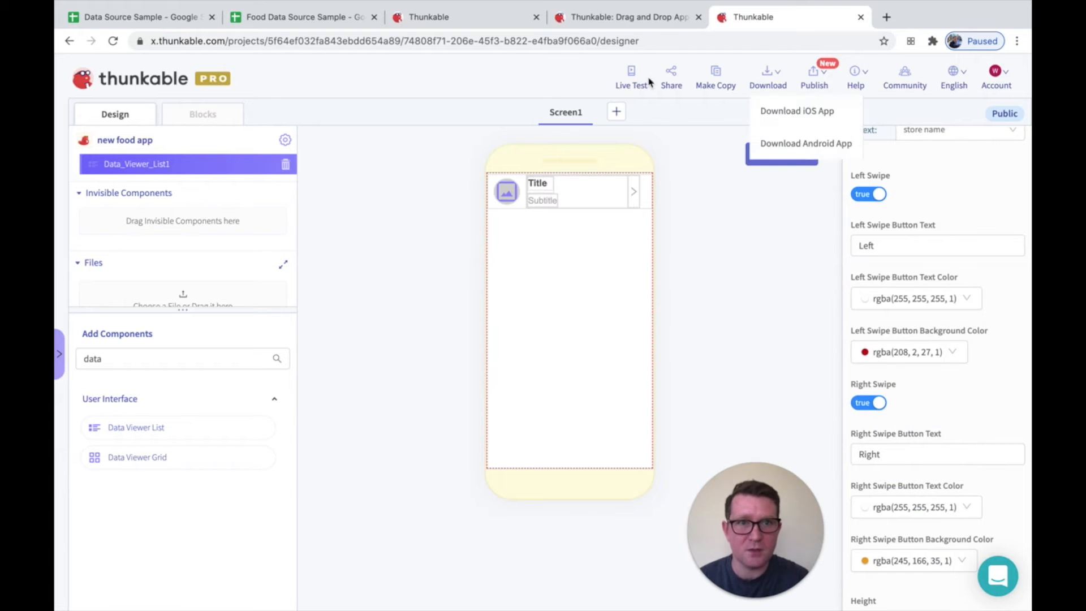
Test the swipe buttons on the list rows in Live Test and close the preview
{"action": "left_click", "coordinate": [632, 76]}
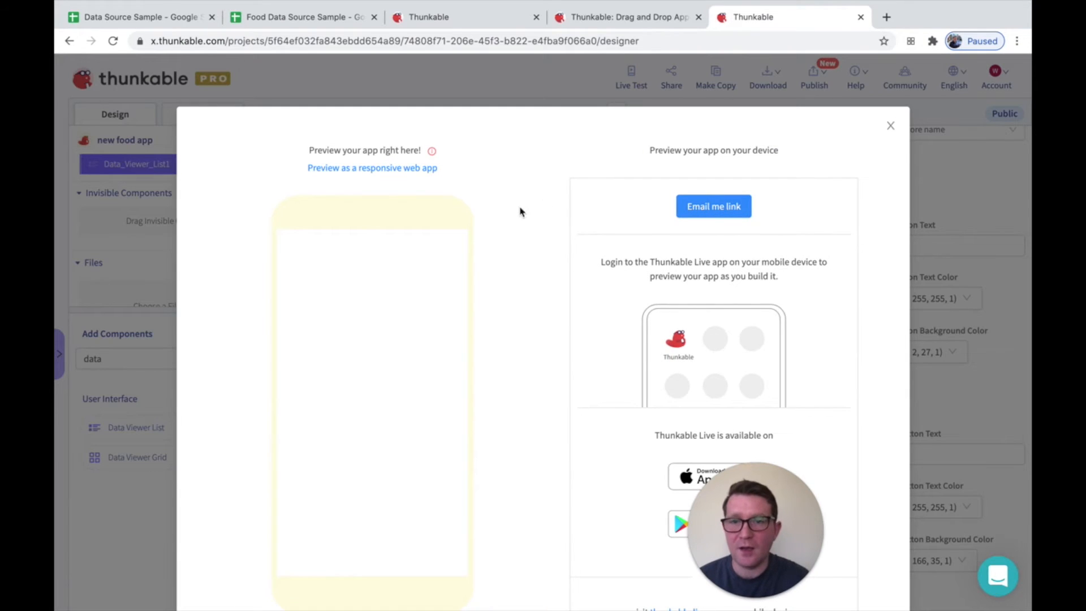
{"action": "left_click_drag", "start_coordinate": [402, 270], "coordinate": [412, 300]}
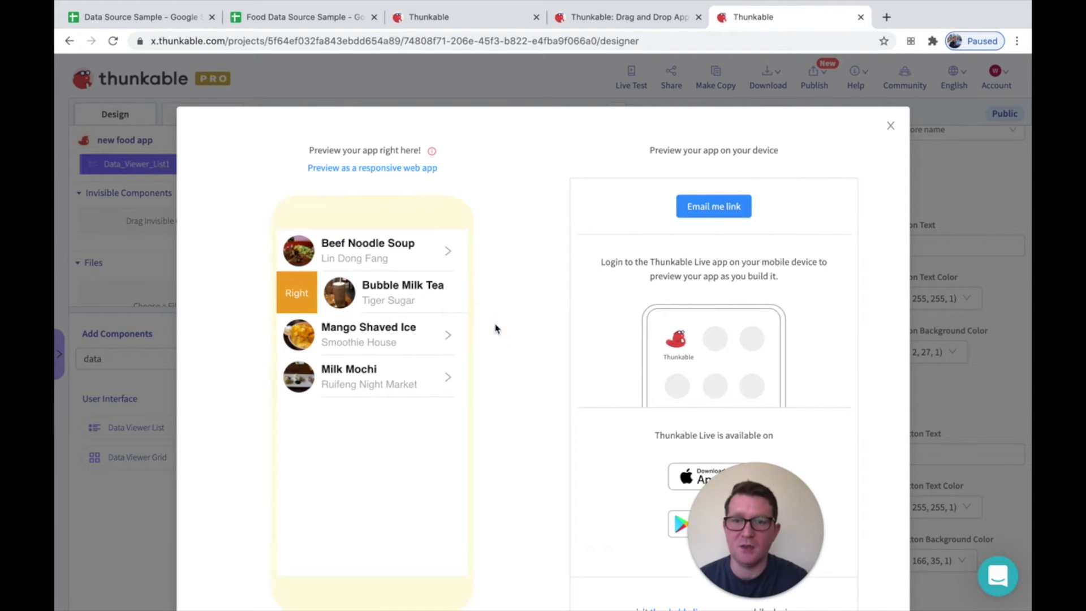
{"action": "left_click", "coordinate": [439, 299]}
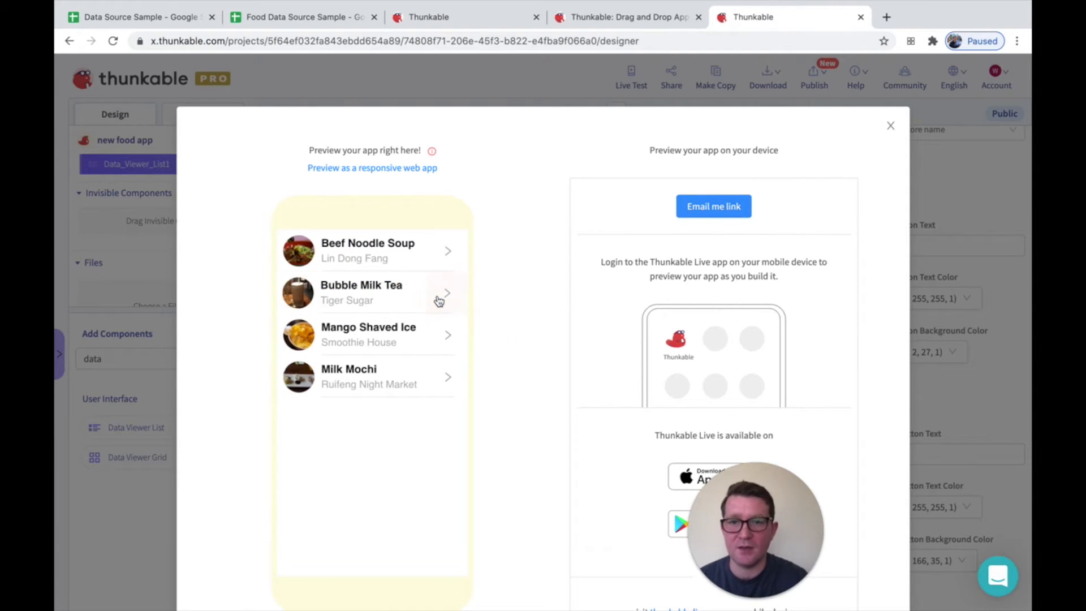
{"action": "left_click", "coordinate": [891, 129]}
{"action": "scroll", "coordinate": [930, 204], "scroll_direction": "up", "scroll_amount": 6}
{"action": "scroll", "coordinate": [931, 205], "scroll_direction": "up", "scroll_amount": 3}
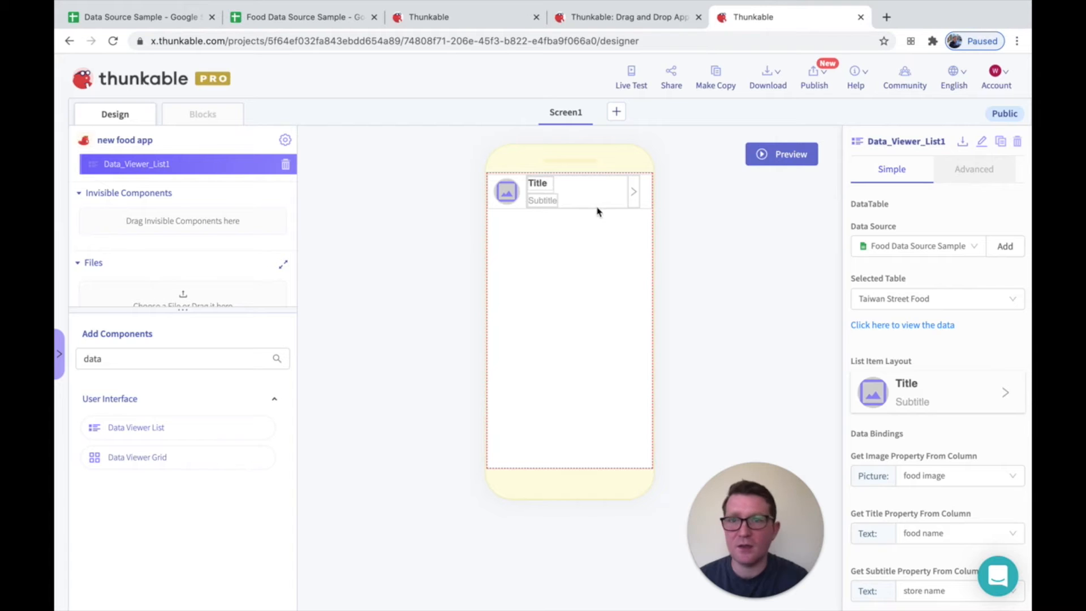
Switch to the Food Data Source Sample spreadsheet and undo the removal of the Oyster Omelett and Seafood rows
{"action": "left_click", "coordinate": [246, 18]}
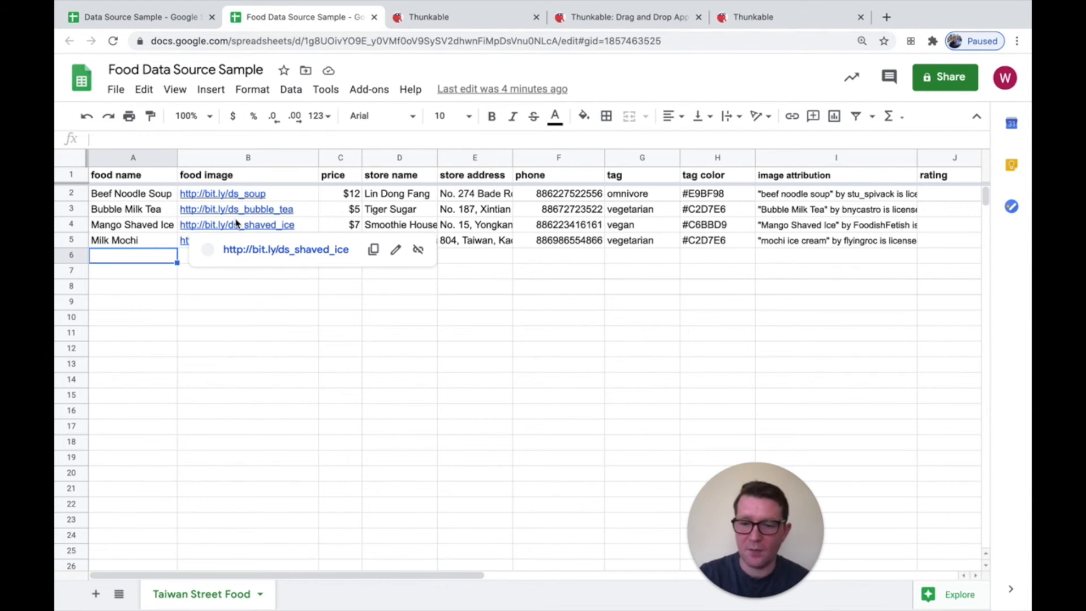
{"action": "key", "text": "super+z"}
{"action": "key", "text": "super+z"}
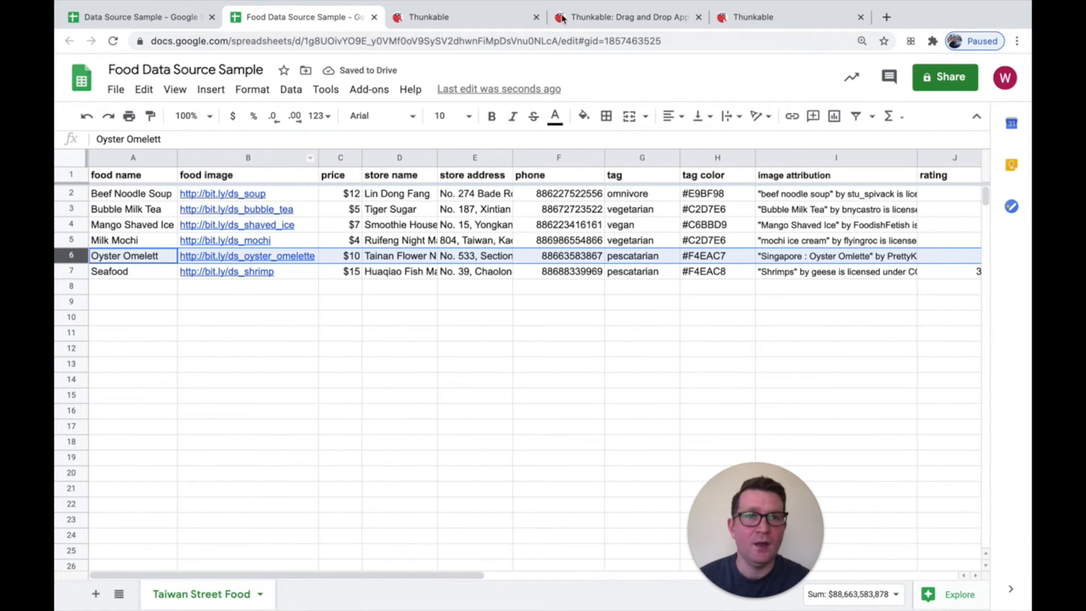
Return to the Thunkable project and check in Live Test whether the list shows the restored spreadsheet rows
{"action": "left_click", "coordinate": [750, 19]}
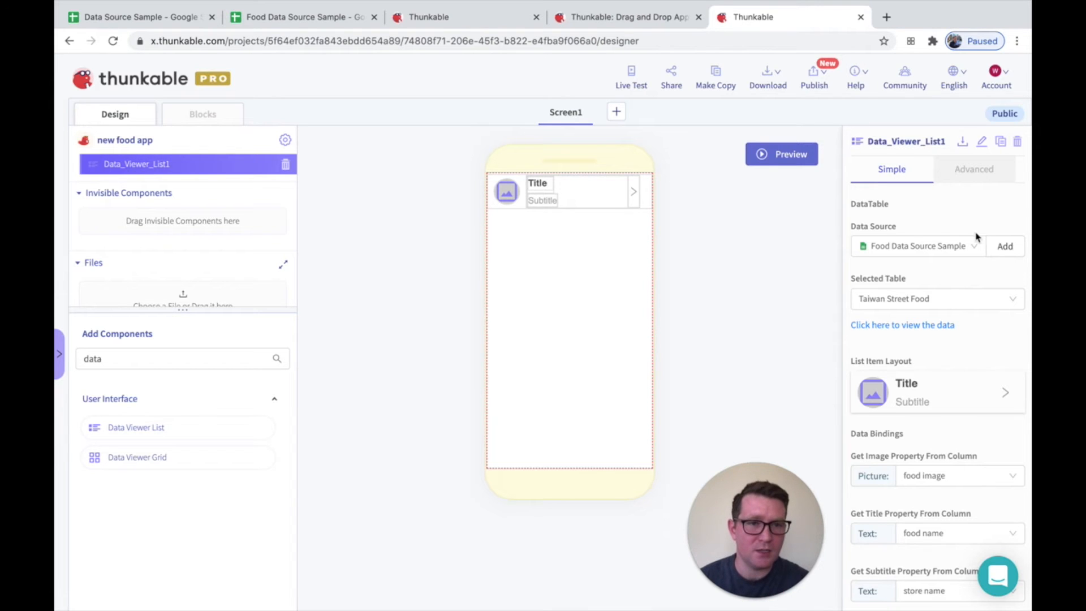
{"action": "left_click", "coordinate": [632, 77]}
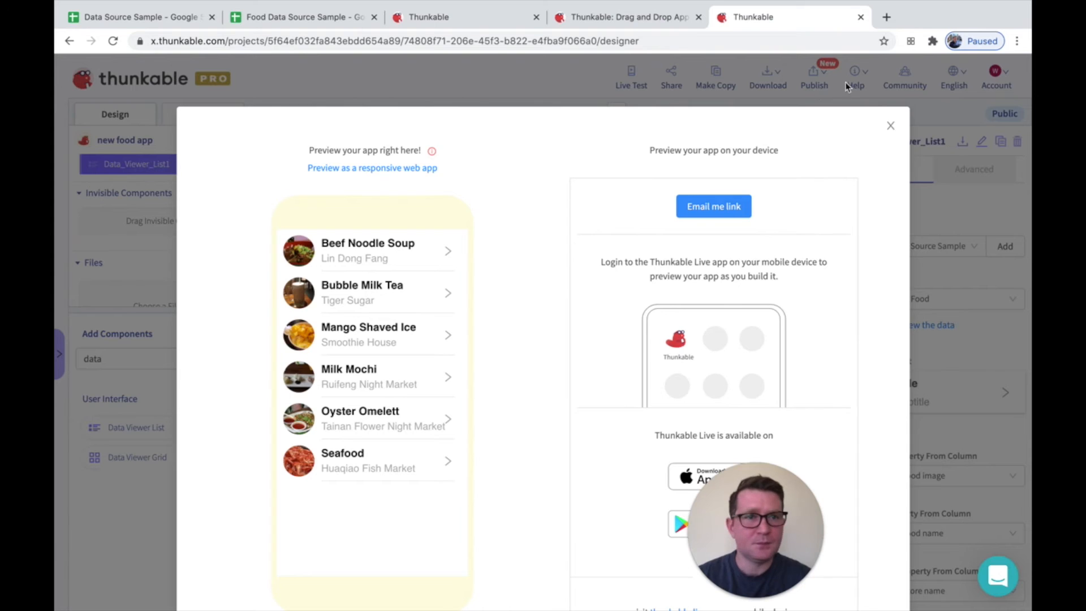
{"action": "left_click", "coordinate": [891, 125]}
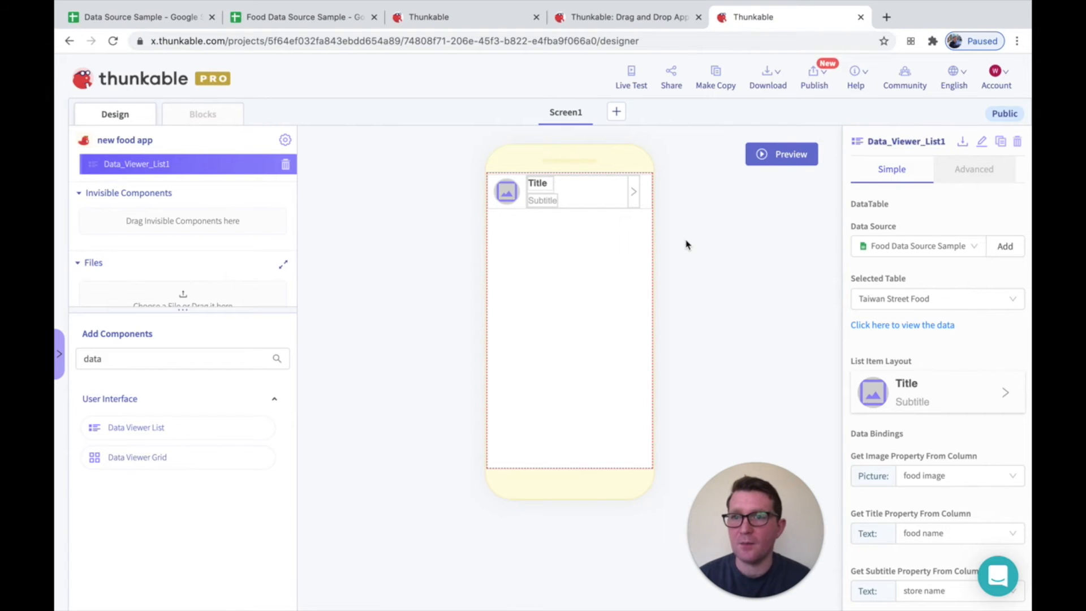
Examine the price column in the Food Data Source Sample spreadsheet and return to the Thunkable project
{"action": "left_click", "coordinate": [324, 17]}
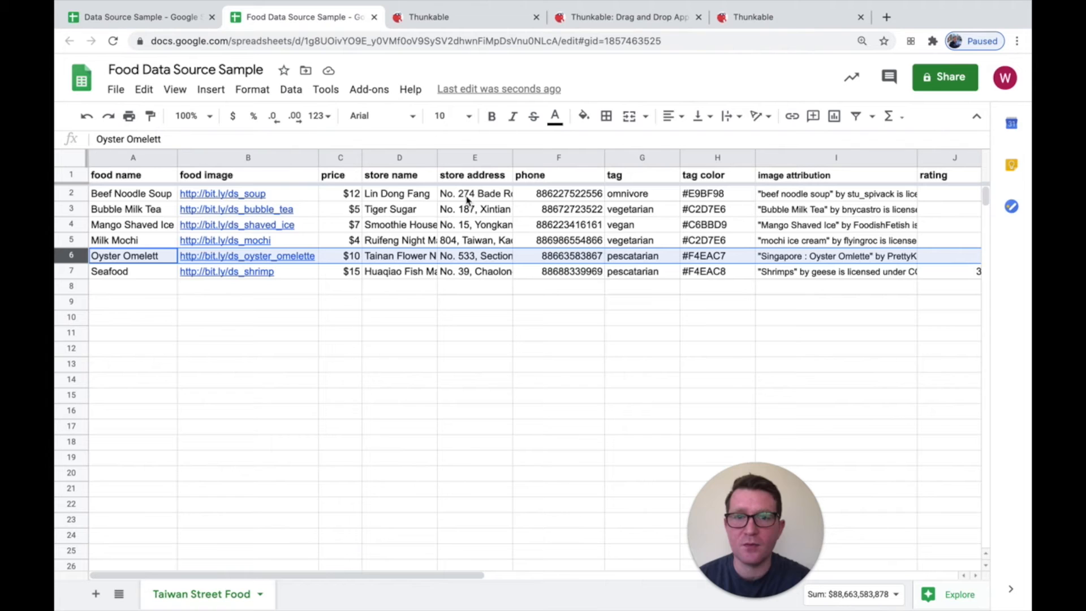
{"action": "left_click", "coordinate": [340, 157]}
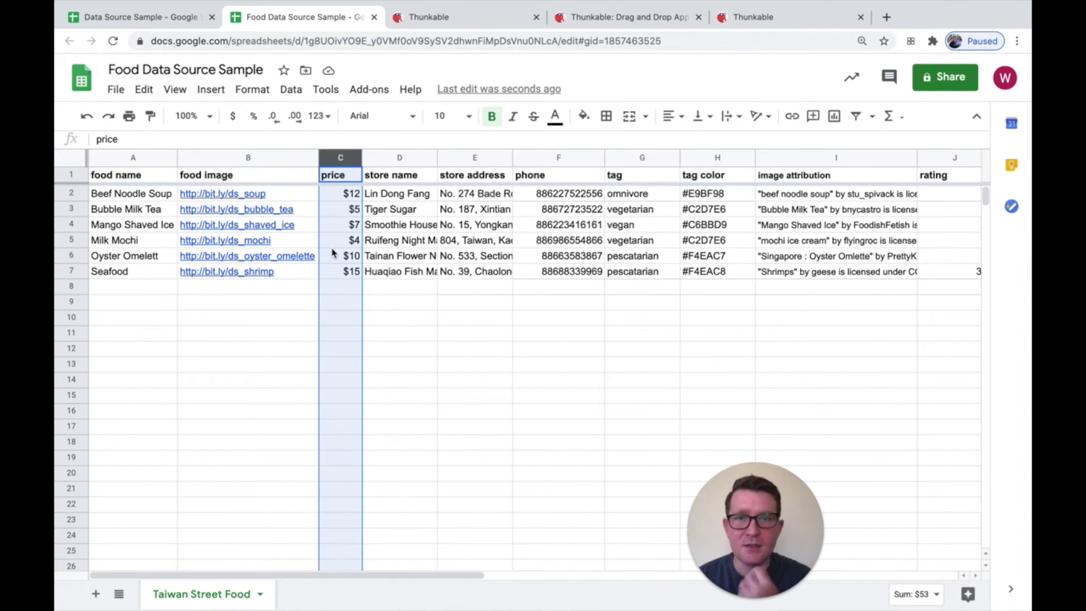
{"action": "left_click", "coordinate": [753, 17]}
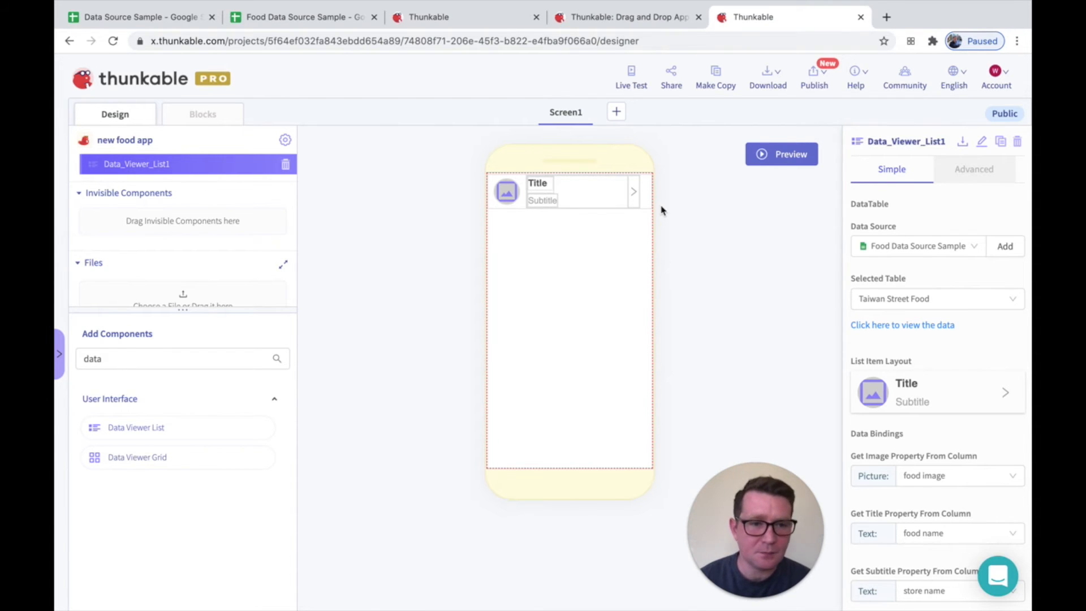
Change the row layout to image, title, subtitle and text, and bind the text to the price column
{"action": "left_click", "coordinate": [978, 391]}
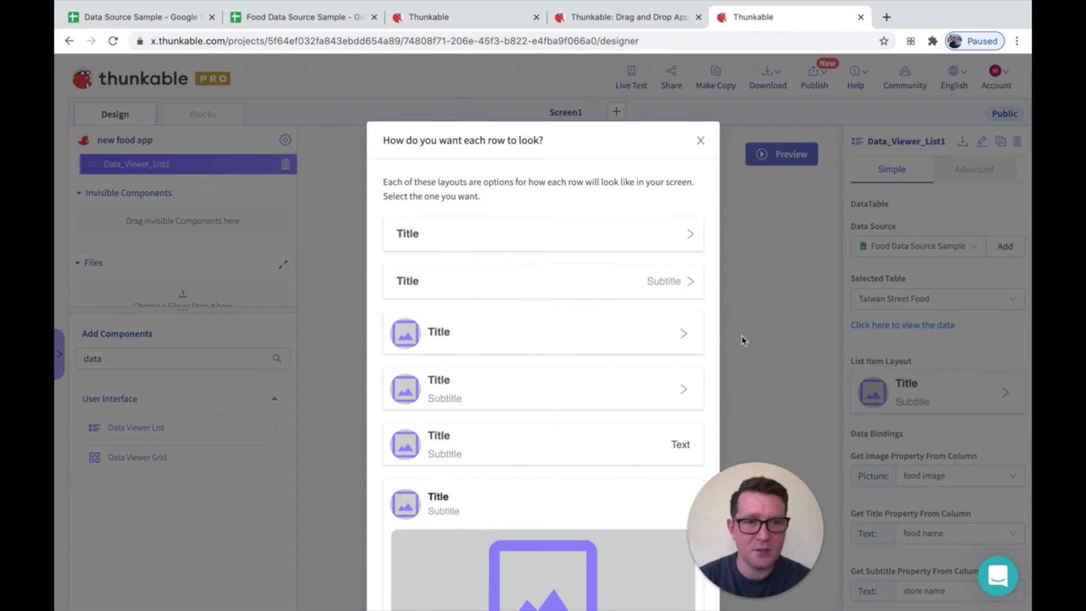
{"action": "left_click", "coordinate": [595, 452]}
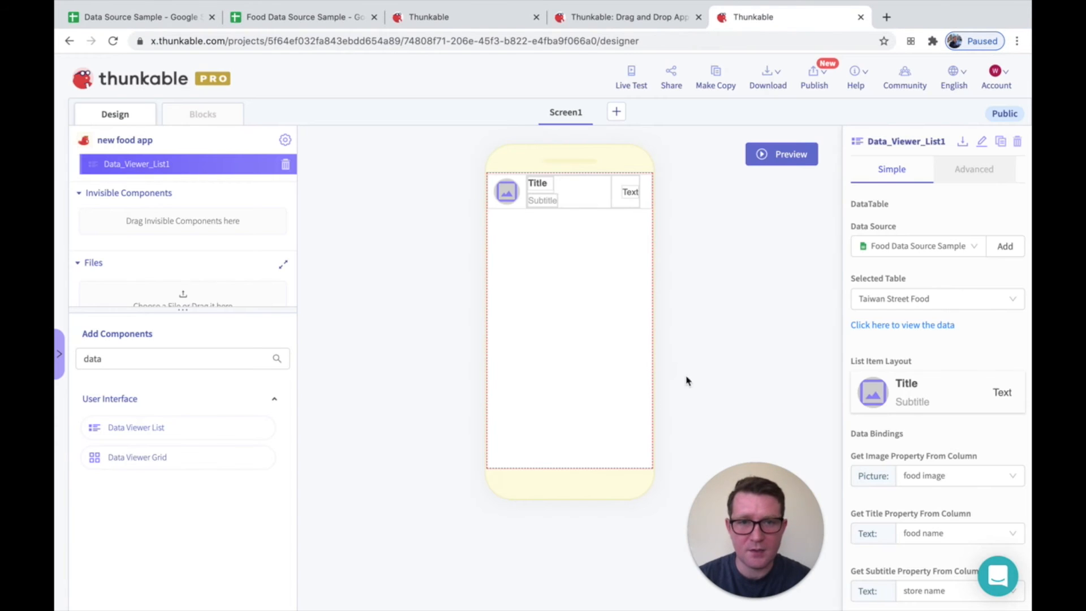
{"action": "scroll", "coordinate": [911, 426], "scroll_direction": "down", "scroll_amount": 5}
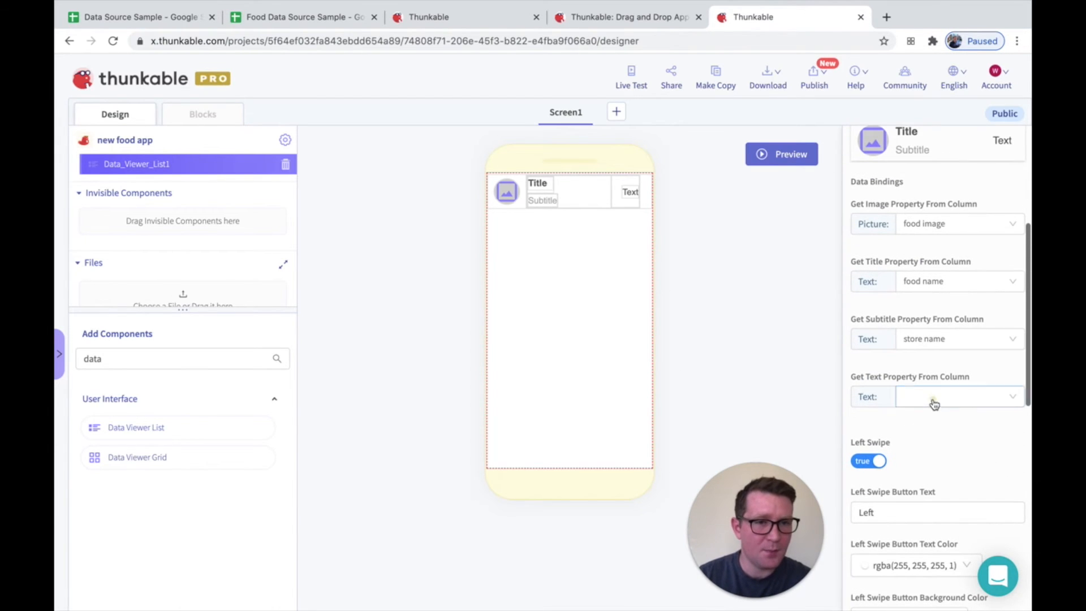
{"action": "left_click", "coordinate": [935, 403]}
{"action": "left_click", "coordinate": [914, 465]}
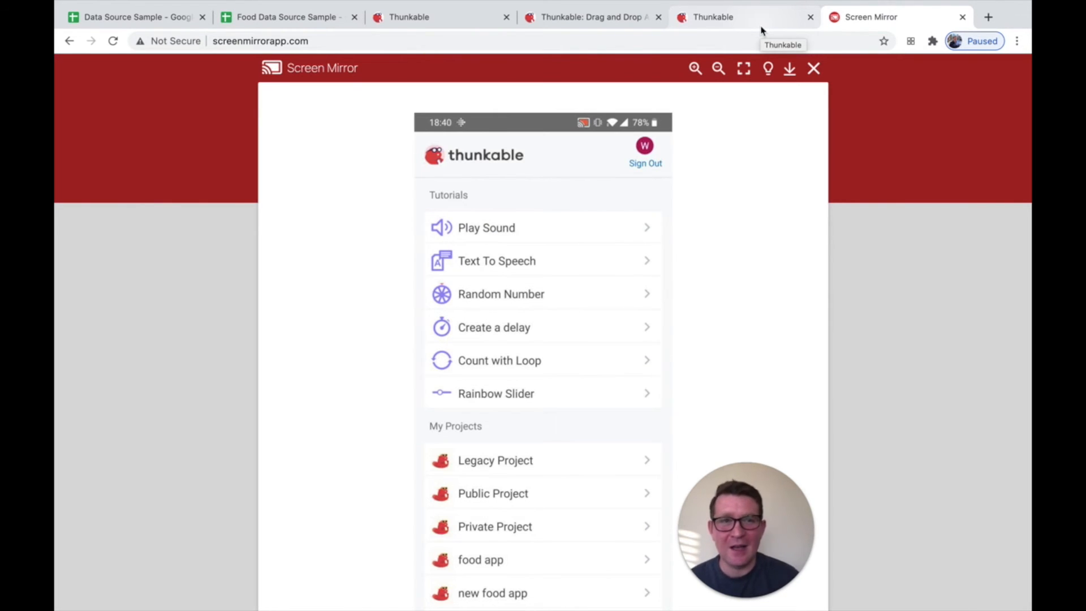
Return to the Thunkable project, run Live Test, and check the price text in the enlarged Screen Mirror view of the phone
{"action": "left_click", "coordinate": [729, 25]}
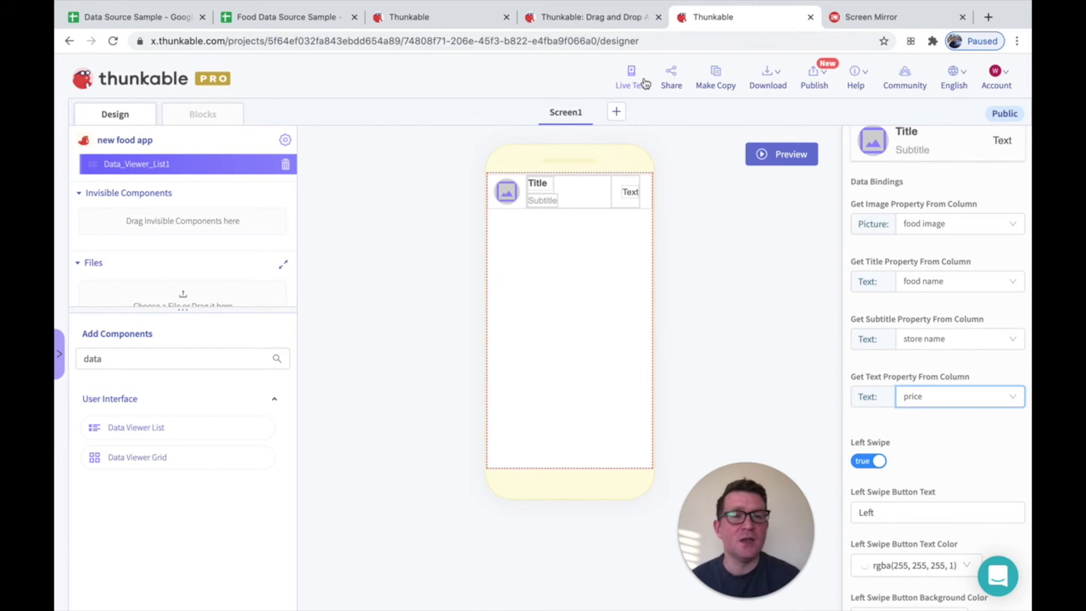
{"action": "left_click", "coordinate": [782, 81]}
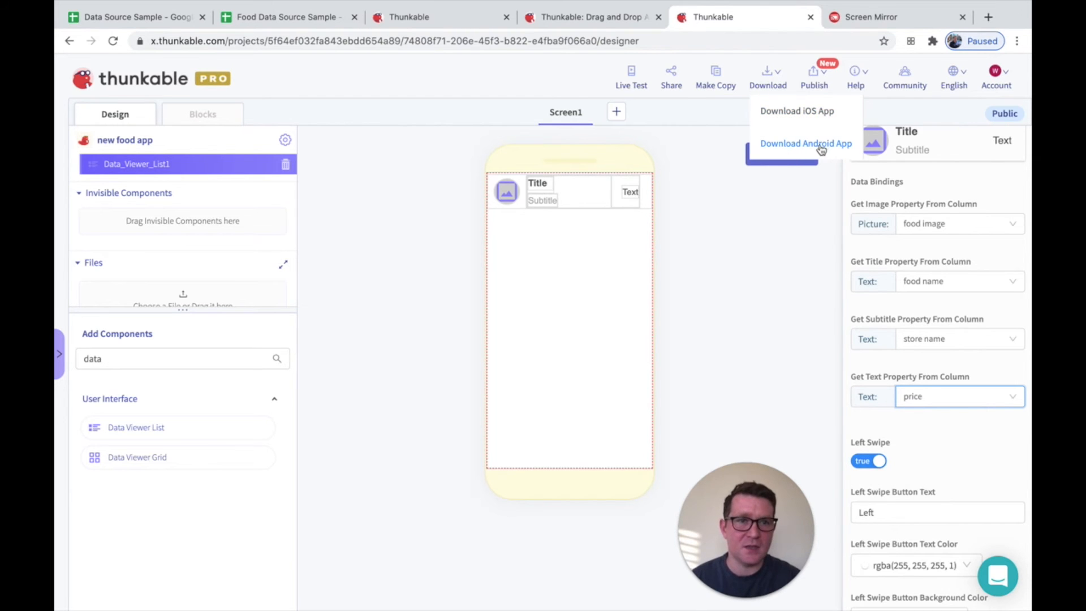
{"action": "left_click", "coordinate": [631, 75]}
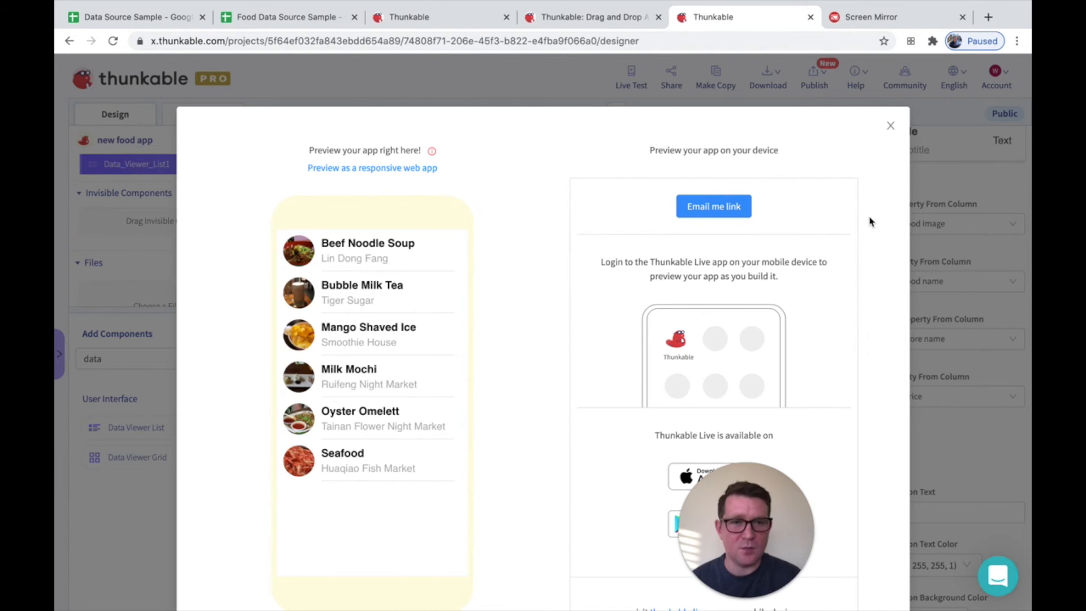
{"action": "left_click", "coordinate": [855, 20]}
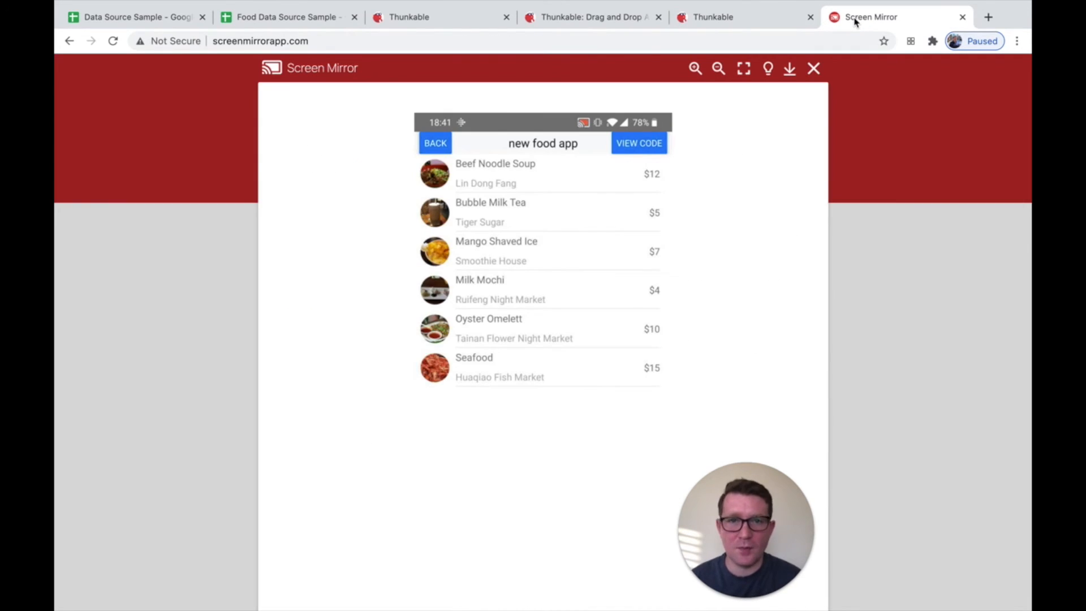
{"action": "key", "text": "super+plus"}
{"action": "key", "text": "super+plus"}
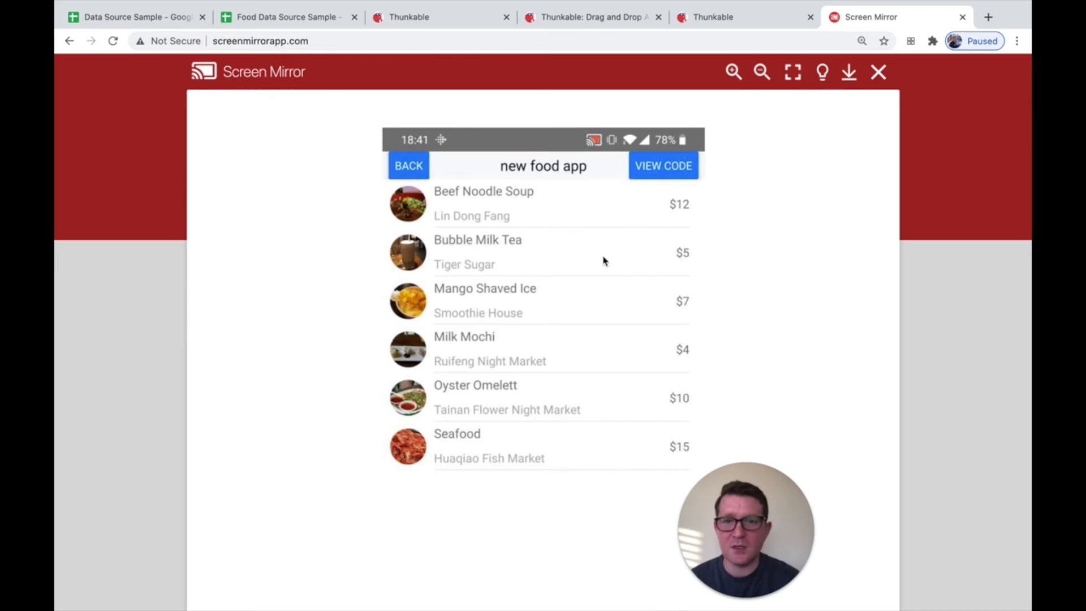
Switch to the Food Data Source Sample spreadsheet and set the Bubble Milk Tea price to 6
{"action": "left_click", "coordinate": [298, 22]}
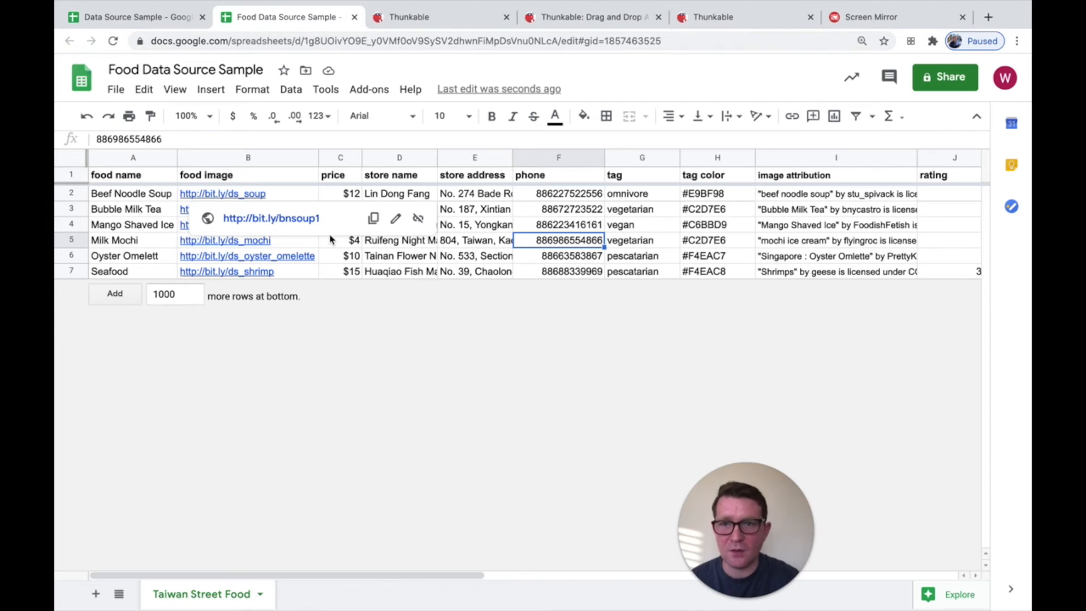
{"action": "left_click", "coordinate": [331, 241]}
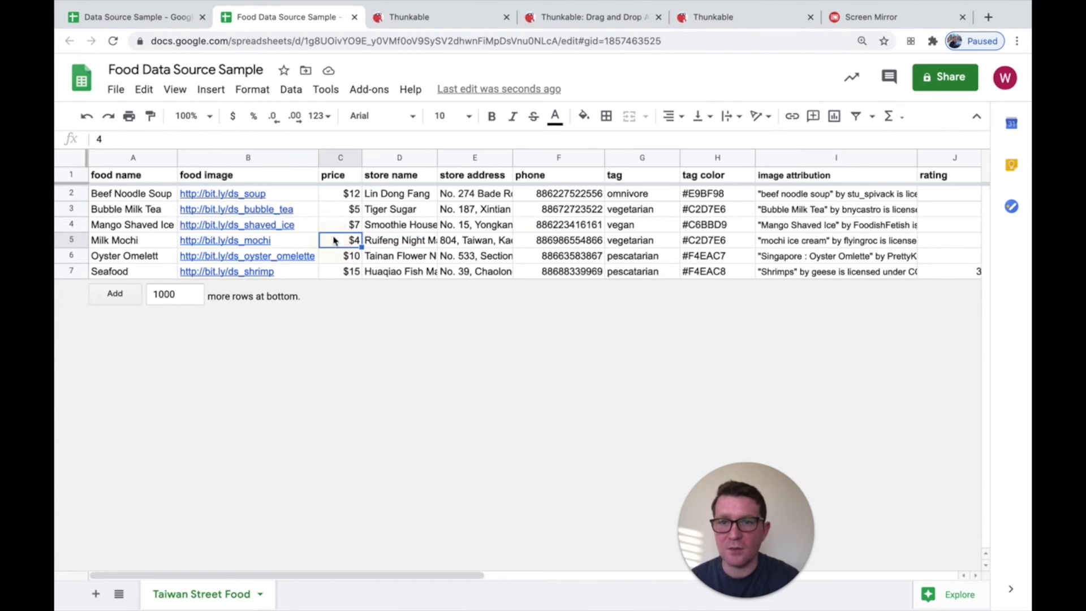
{"action": "left_click", "coordinate": [345, 210]}
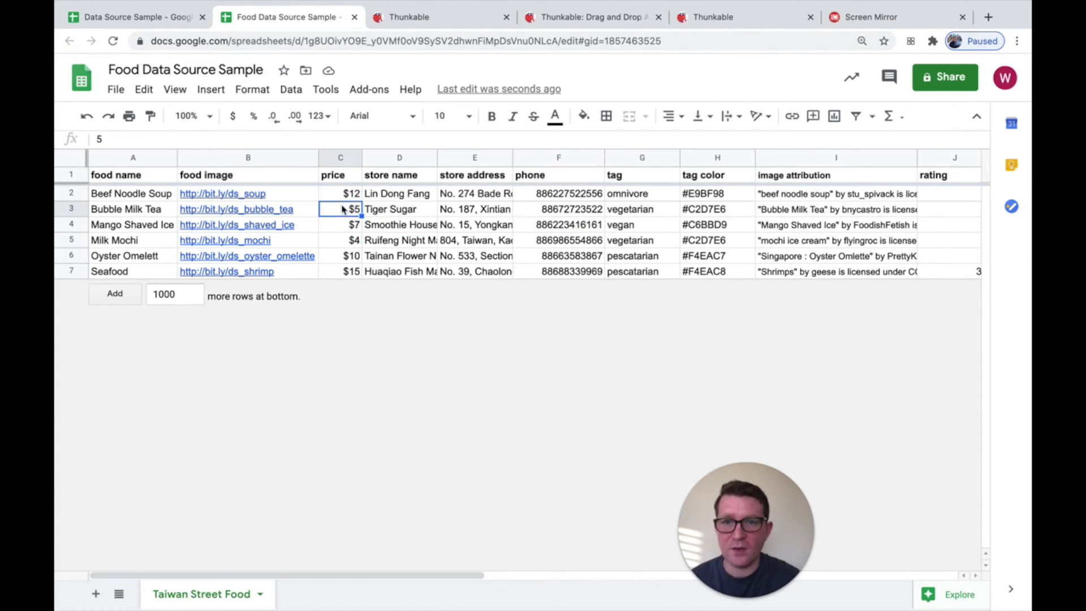
{"action": "type", "text": "6"}
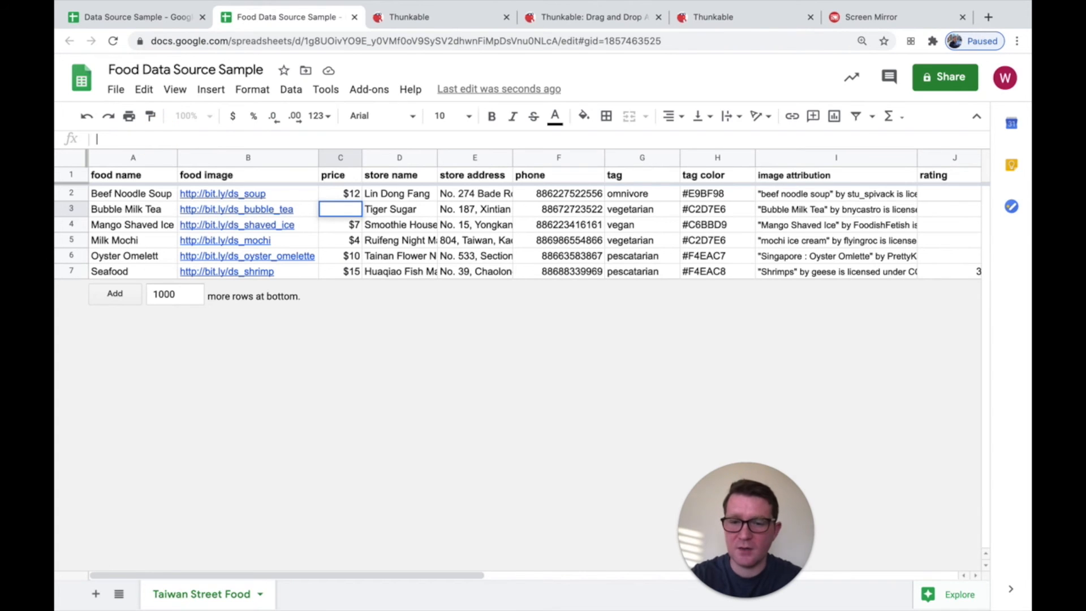
{"action": "key", "text": "Return"}
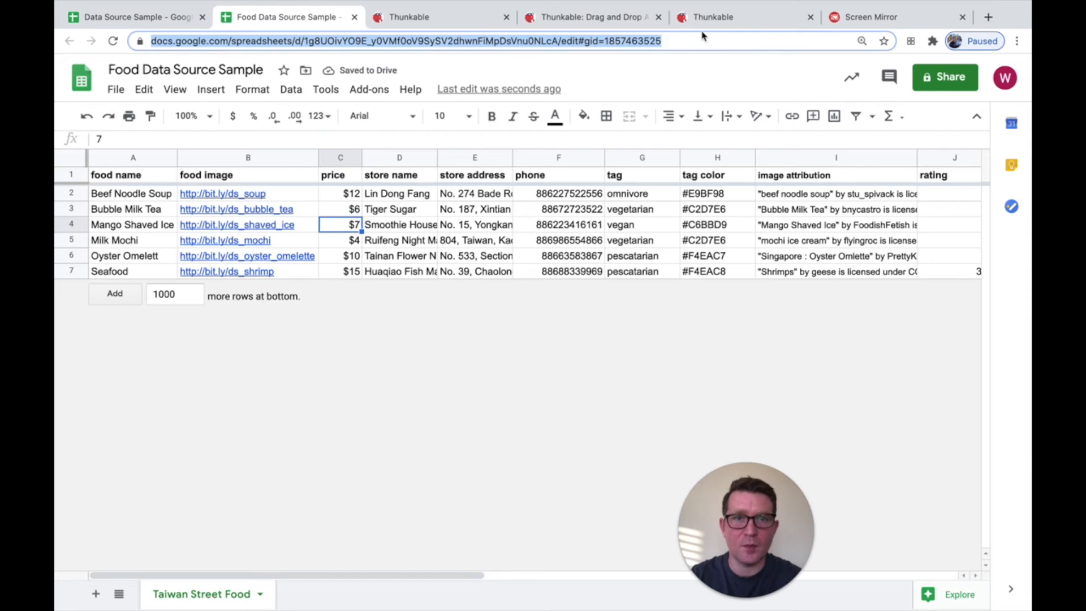
Restart Live Test from the Thunkable project and check the Bubble Milk Tea price in Screen Mirror
{"action": "left_click", "coordinate": [707, 18]}
{"action": "left_click", "coordinate": [632, 79]}
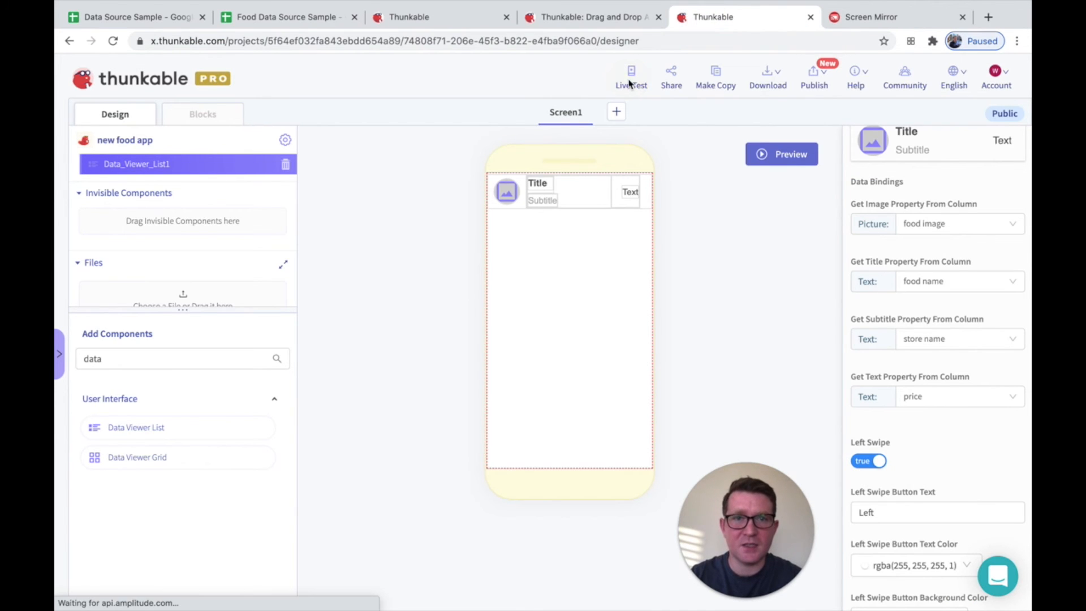
{"action": "left_click", "coordinate": [632, 79]}
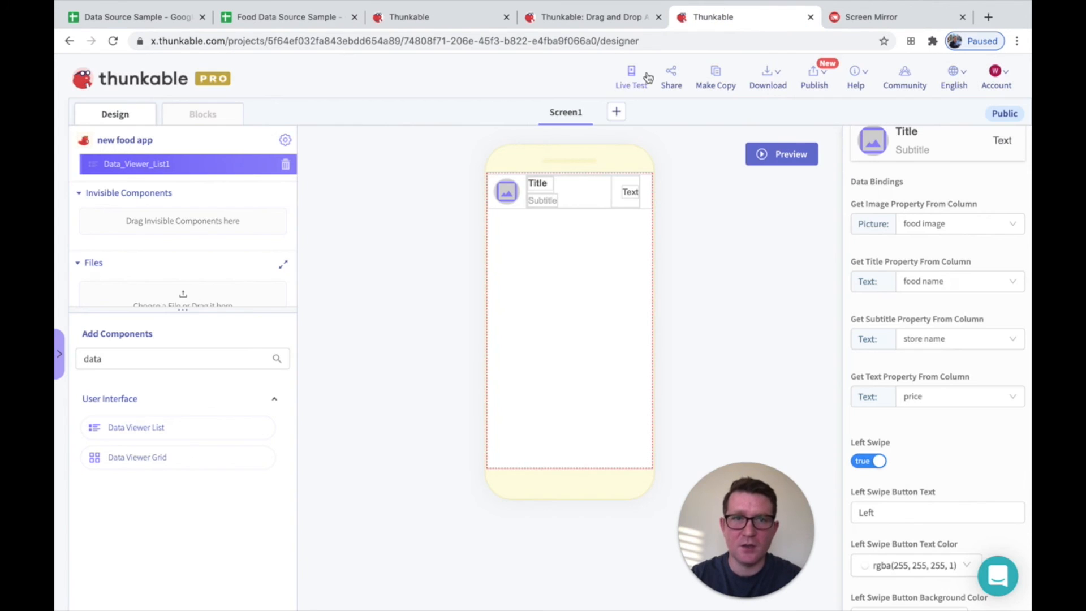
{"action": "left_click", "coordinate": [890, 18]}
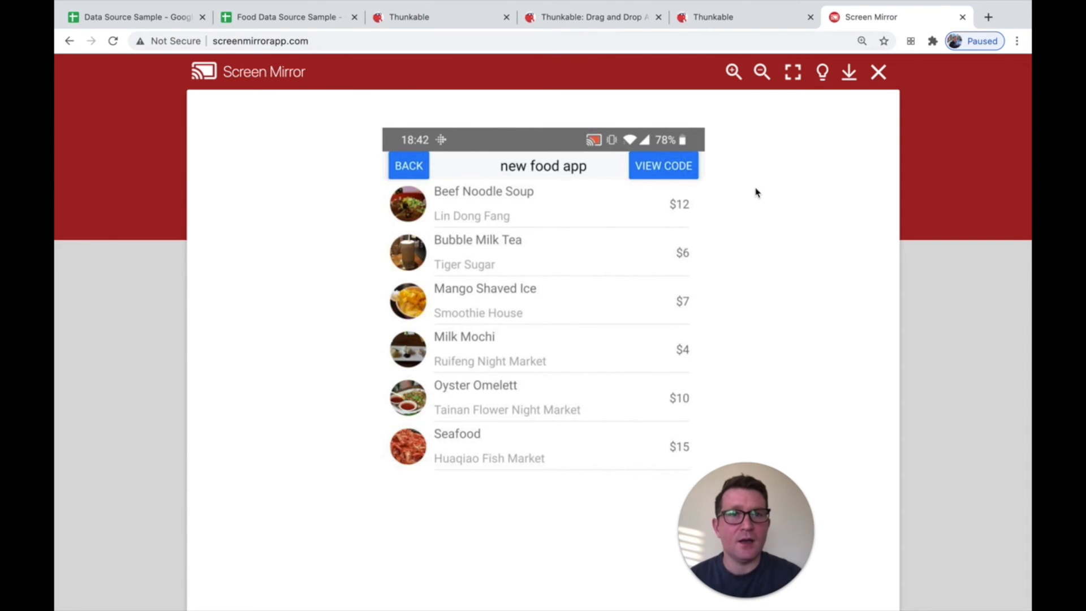
Publish the Thunkable project as a web app with a link and open the published app
{"action": "left_click", "coordinate": [730, 23]}
{"action": "mouse_move", "coordinate": [809, 84]}
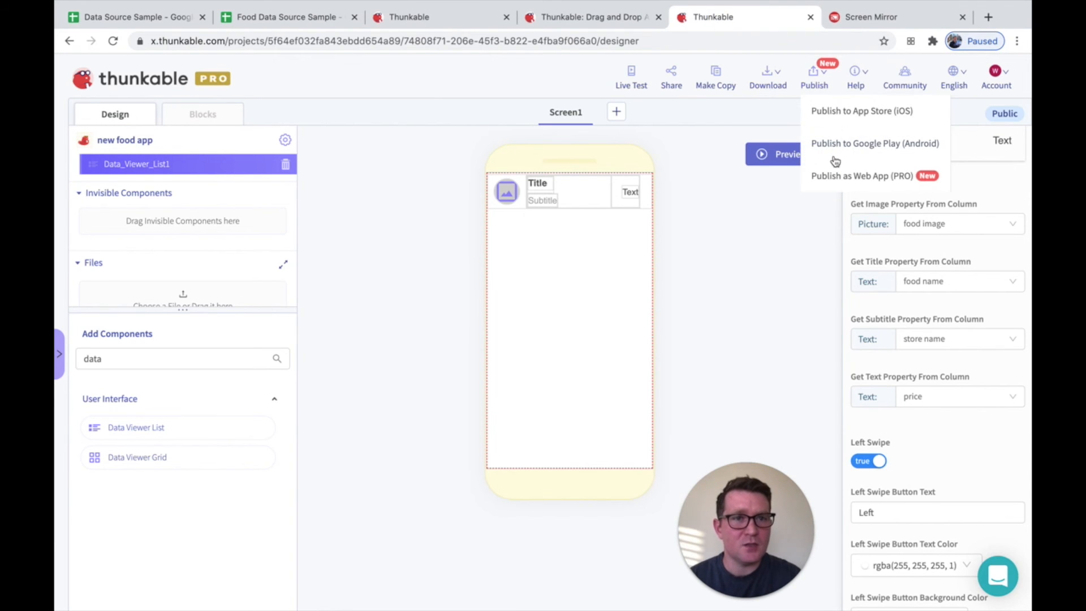
{"action": "left_click", "coordinate": [833, 178]}
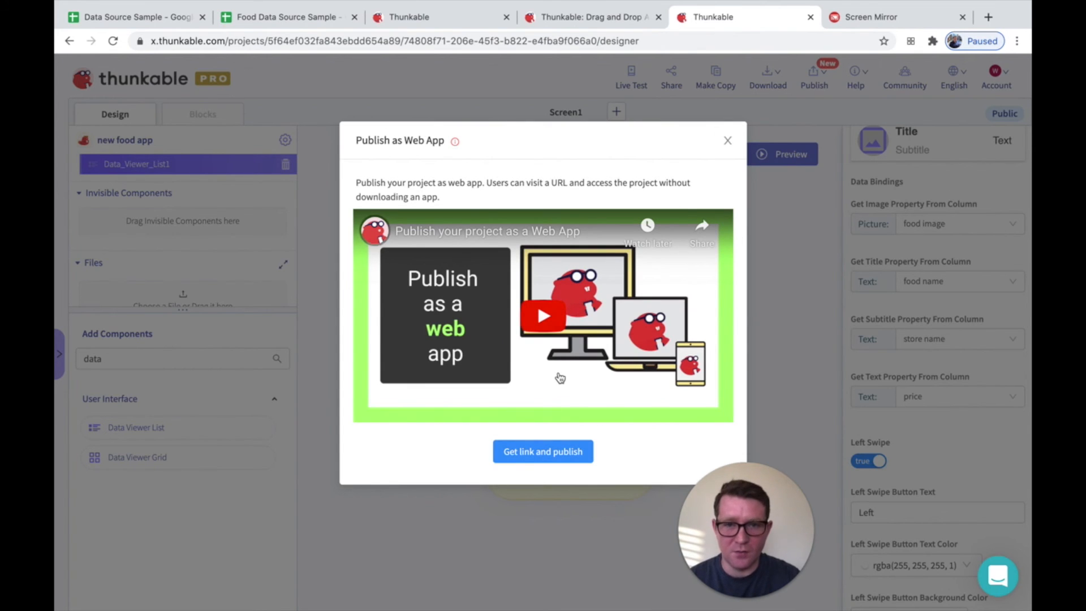
{"action": "left_click", "coordinate": [557, 459]}
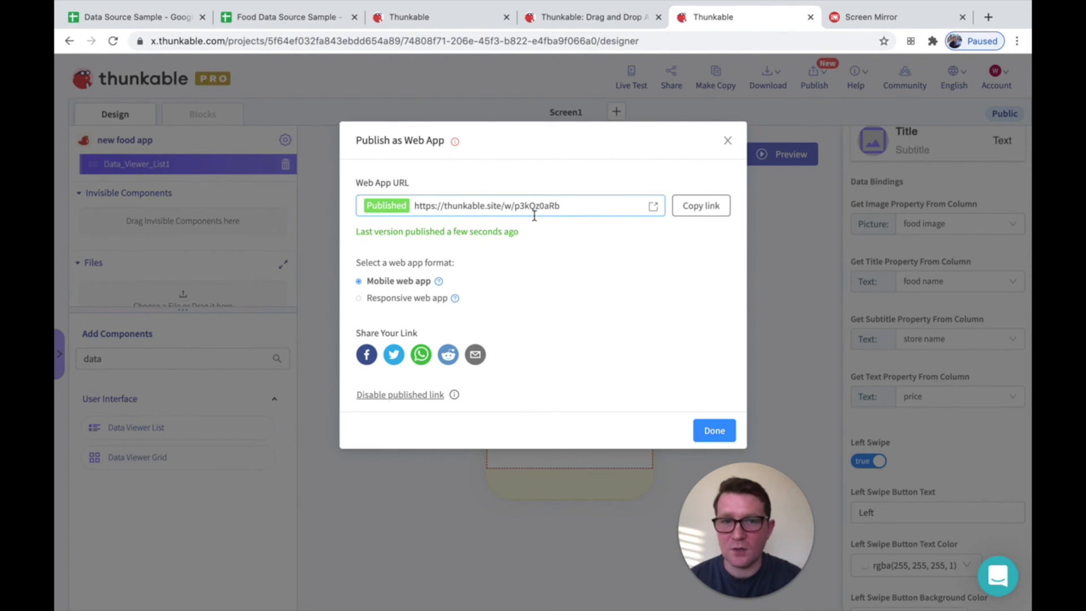
{"action": "left_click", "coordinate": [653, 209]}
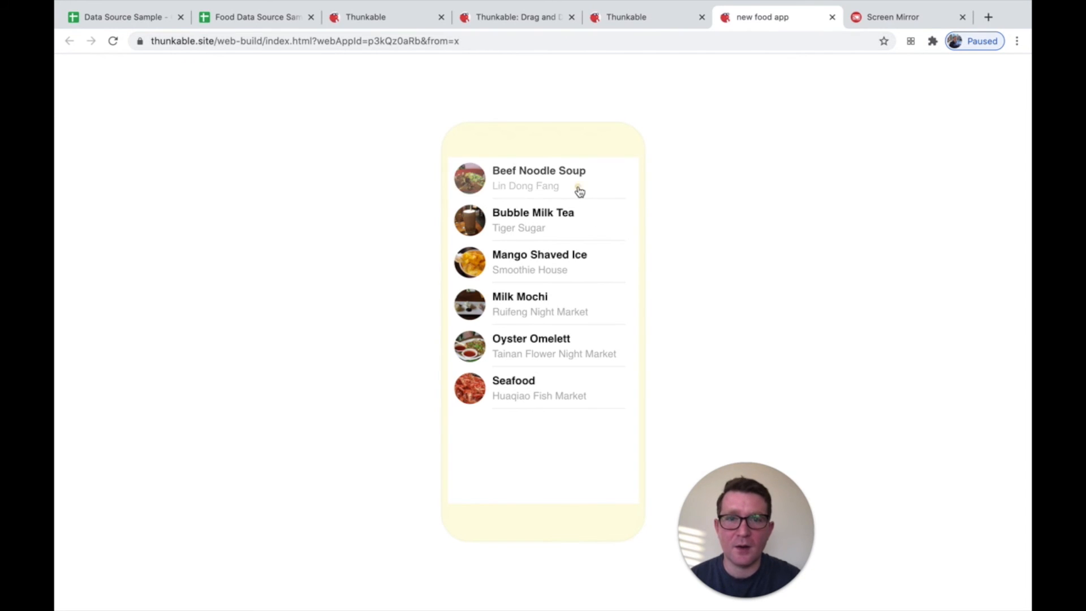
Test left and right swipes on the Beef Noodle Soup and Bubble Milk Tea rows, and select the web app's address
{"action": "left_click_drag", "start_coordinate": [577, 189], "coordinate": [515, 189]}
{"action": "left_click_drag", "start_coordinate": [565, 221], "coordinate": [634, 223]}
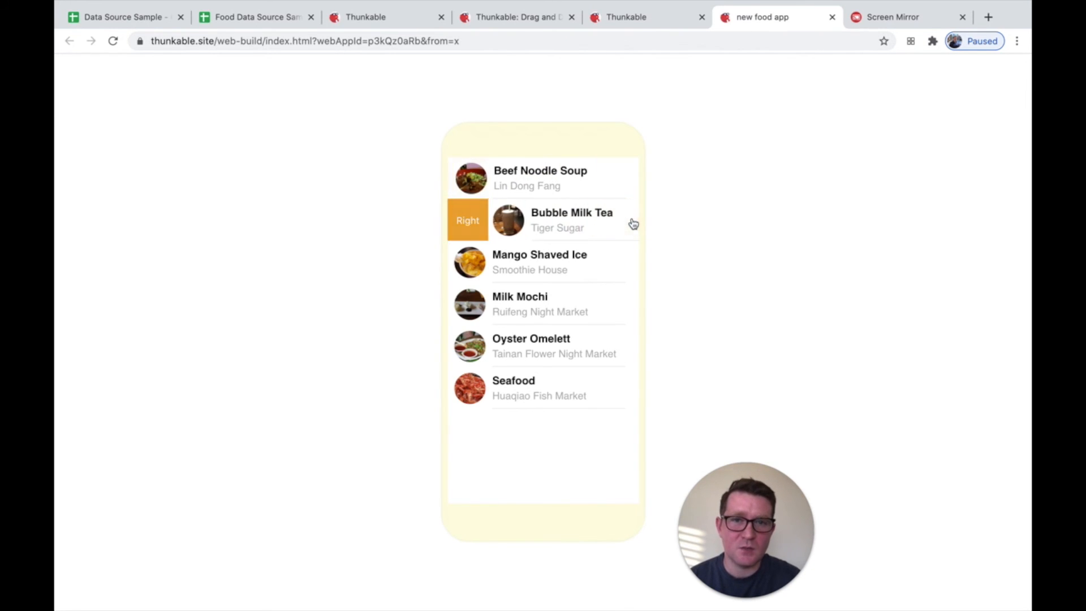
{"action": "left_click", "coordinate": [577, 221]}
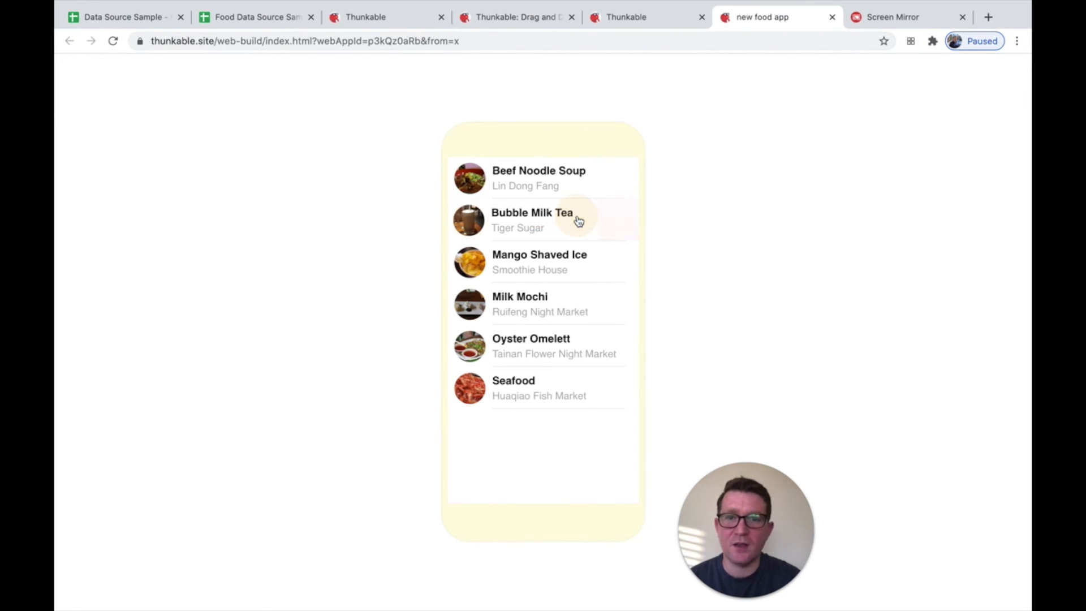
{"action": "left_click", "coordinate": [195, 44]}
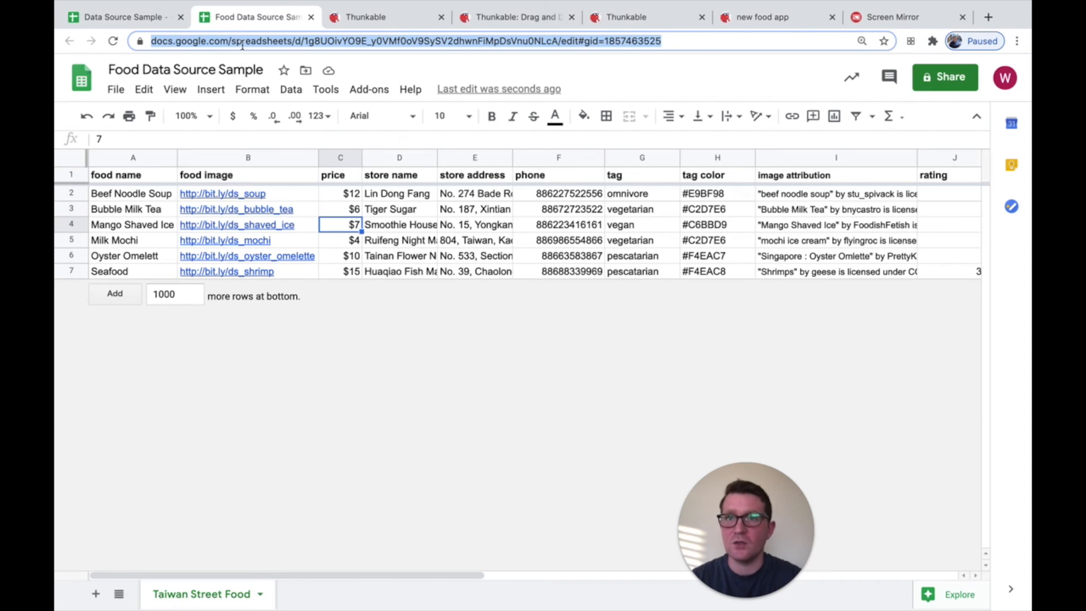
Review the Food Data Source Sample spreadsheet and the project's web app publishing details, ending on the published app
{"action": "left_click", "coordinate": [226, 15]}
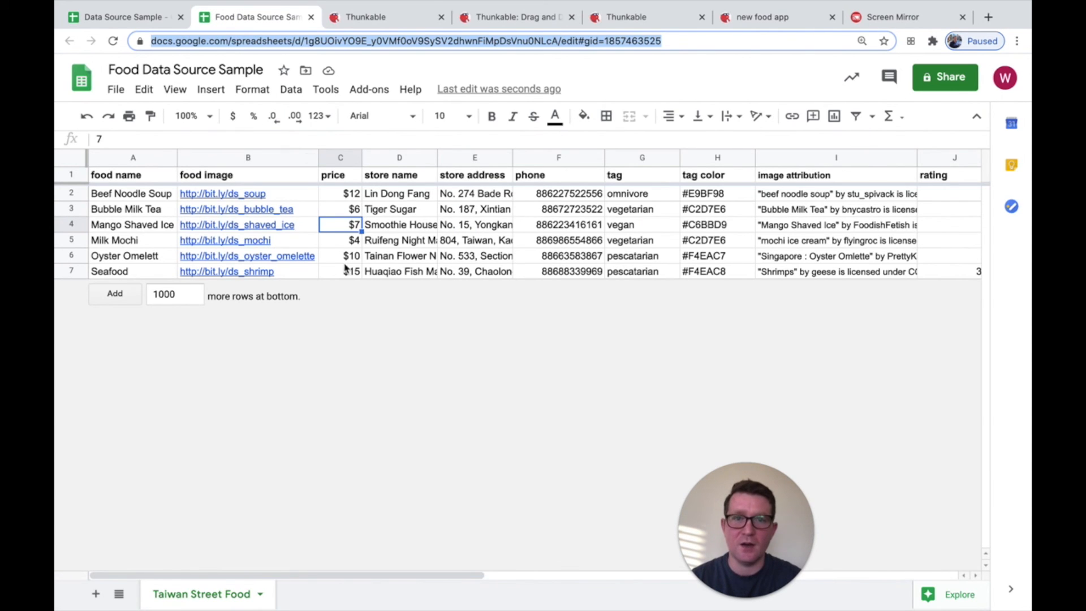
{"action": "left_click", "coordinate": [644, 25]}
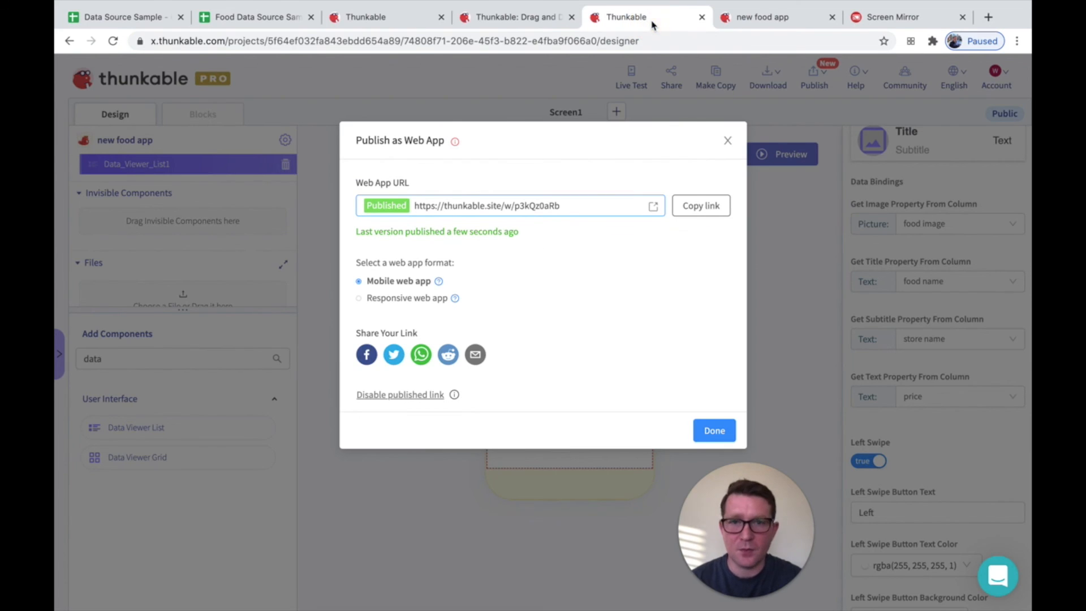
{"action": "left_click", "coordinate": [763, 22]}
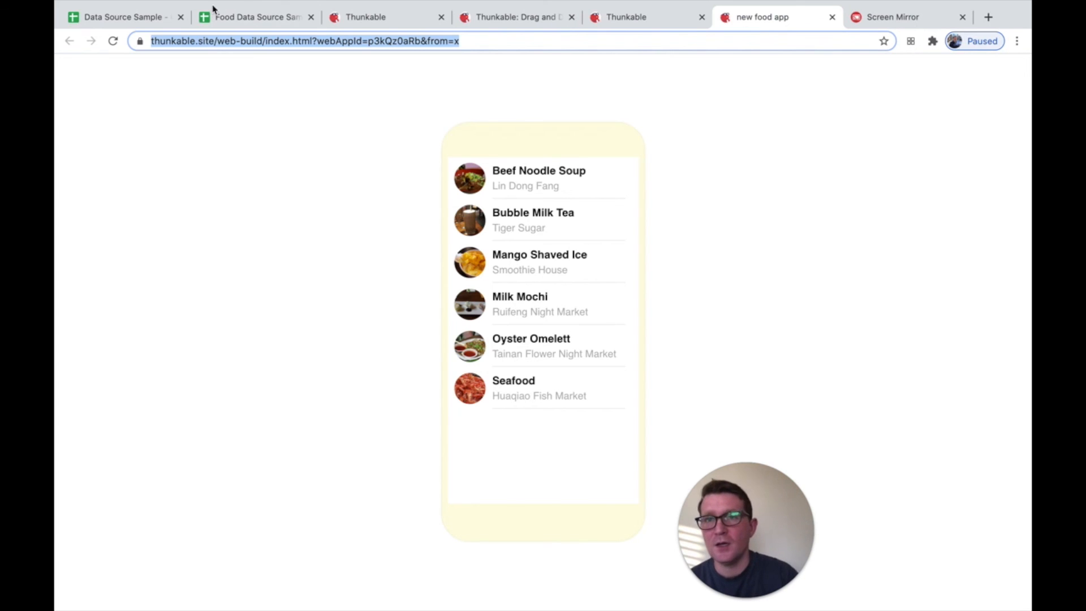
Close the project's web app publishing dialog and review the available row layouts for the Data Viewer List without choosing one
{"action": "left_click", "coordinate": [633, 18]}
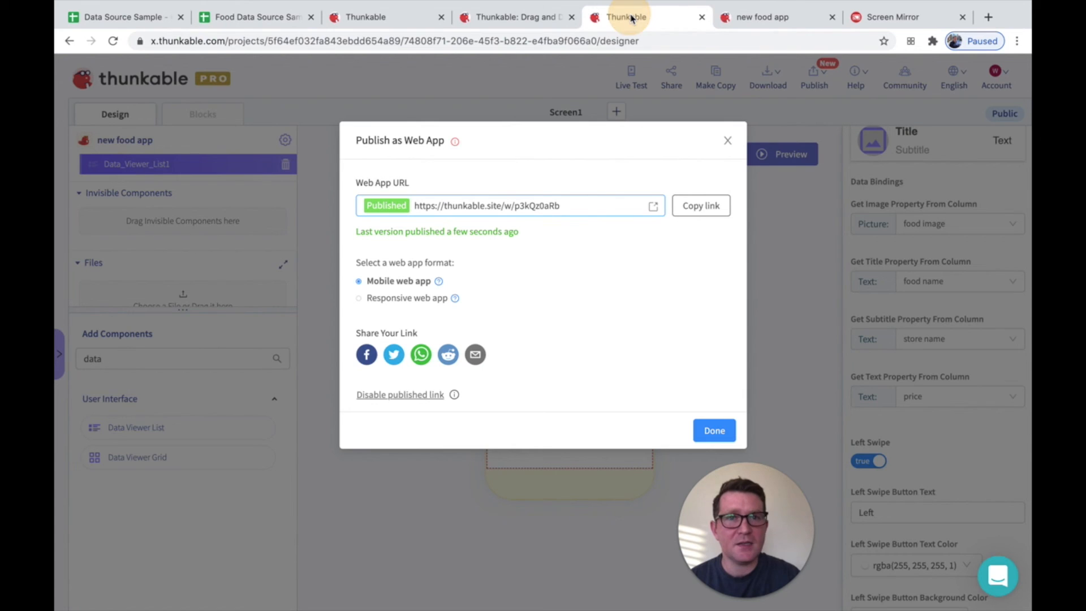
{"action": "left_click", "coordinate": [728, 141]}
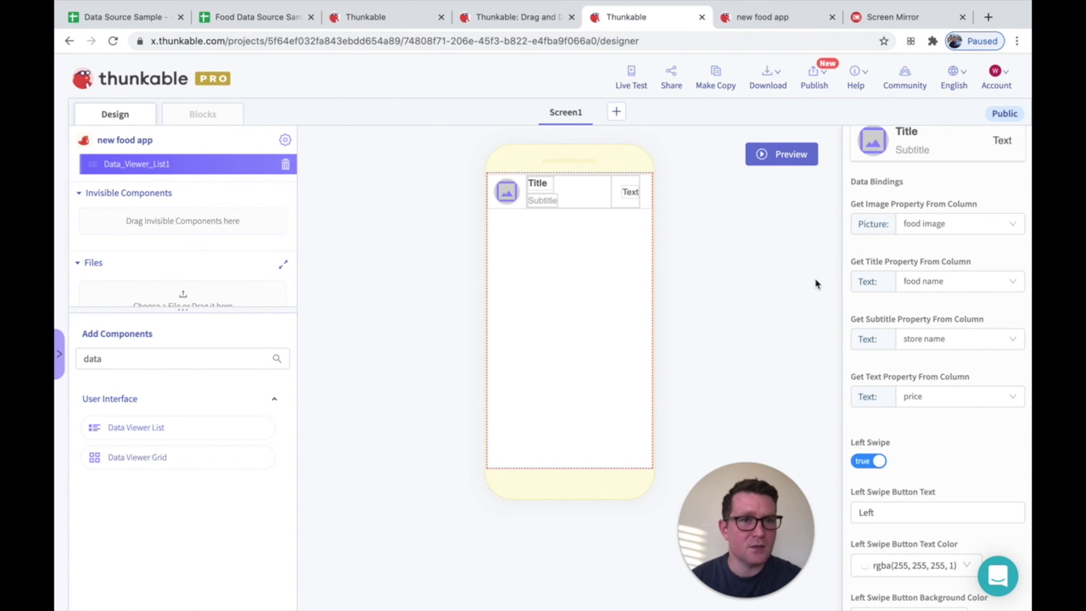
{"action": "scroll", "coordinate": [874, 330], "scroll_direction": "up", "scroll_amount": 3}
{"action": "left_click", "coordinate": [963, 243]}
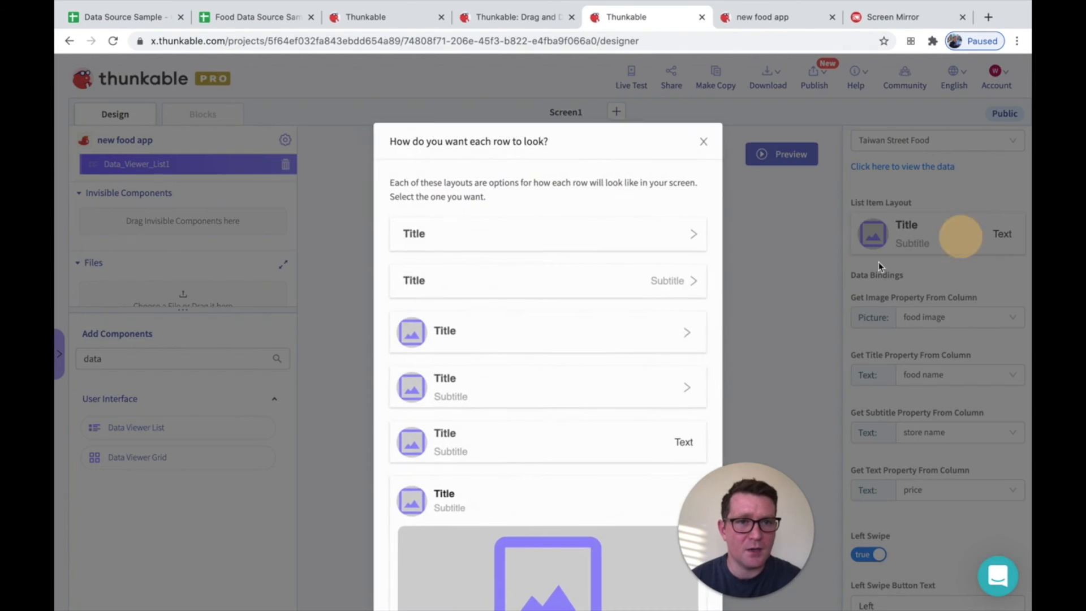
{"action": "scroll", "coordinate": [557, 451], "scroll_direction": "down", "scroll_amount": 4}
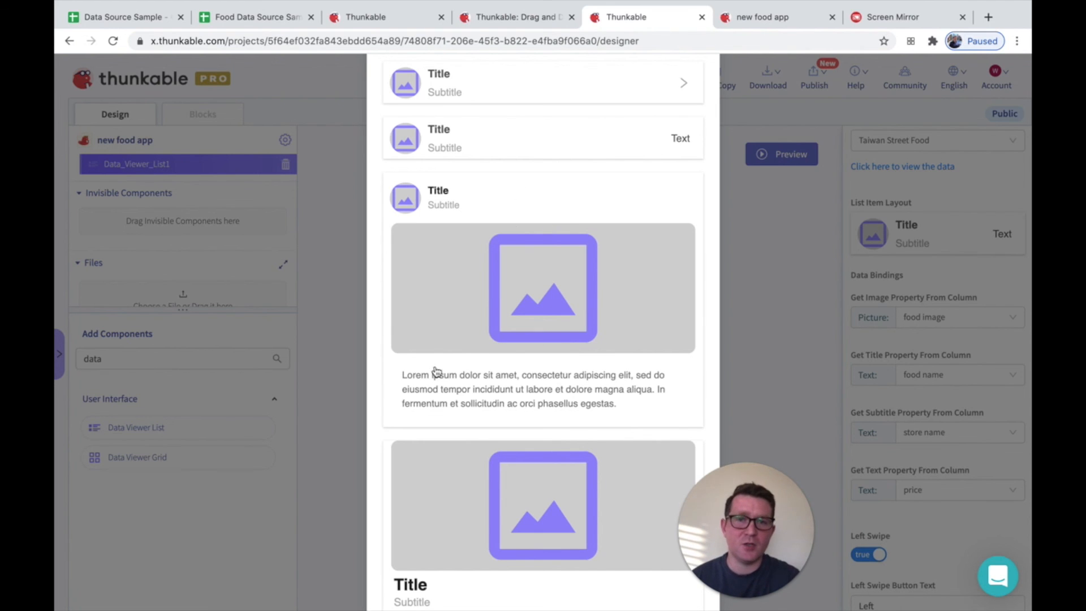
{"action": "left_click", "coordinate": [765, 334]}
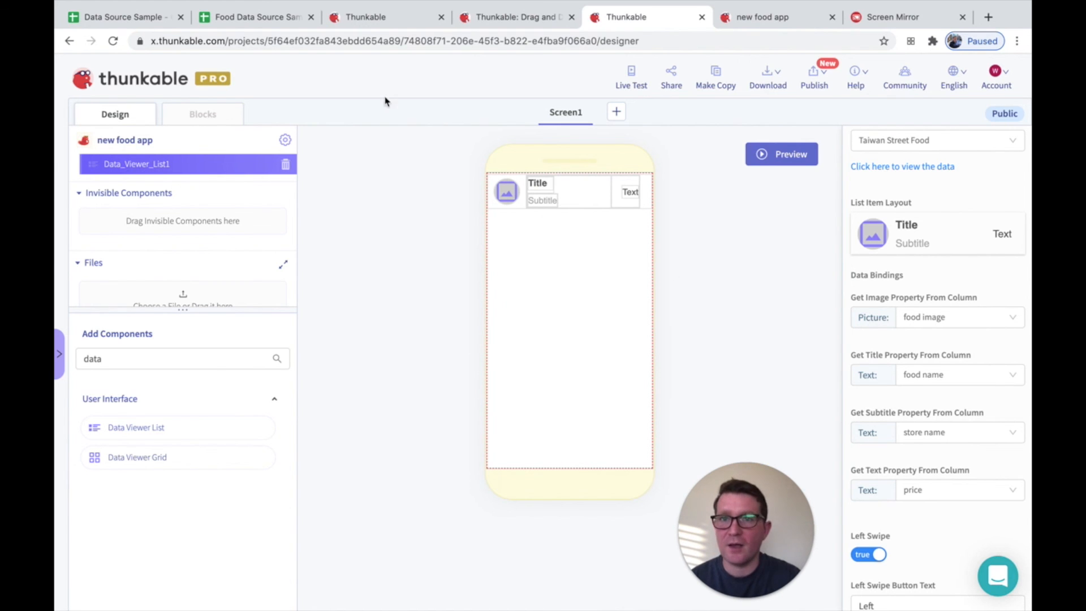
Examine the spreadsheet's columns through to rating and return to the published food web app
{"action": "left_click", "coordinate": [257, 23]}
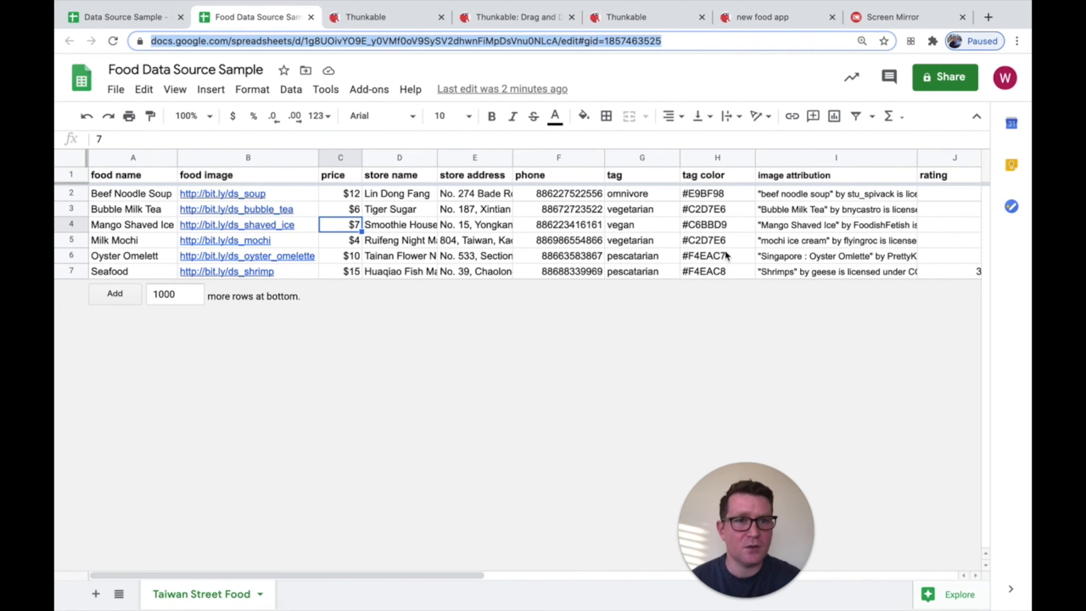
{"action": "scroll", "coordinate": [727, 257], "scroll_direction": "right", "scroll_amount": 4}
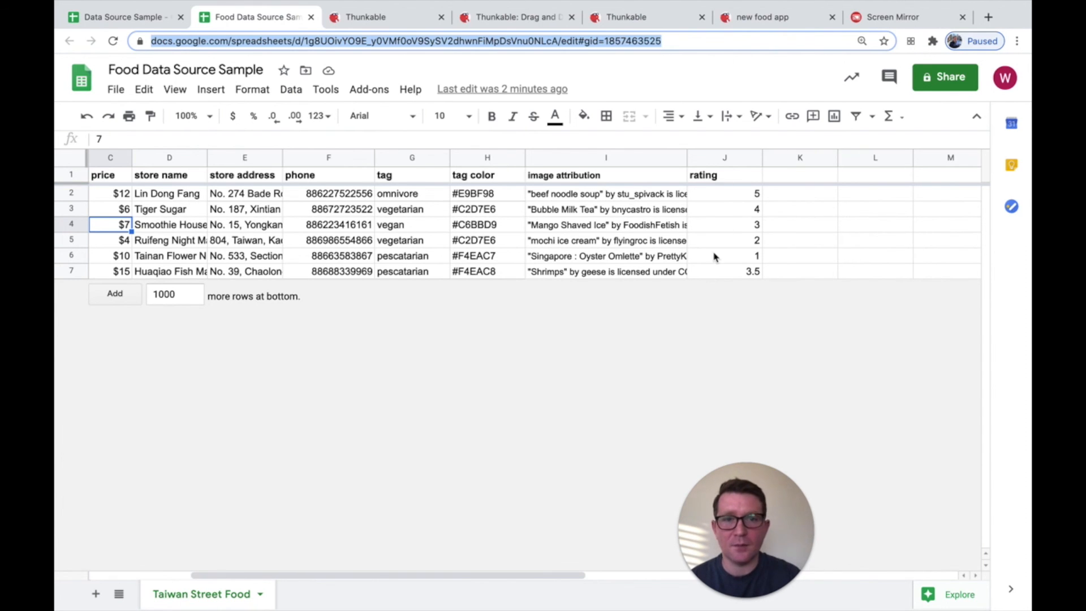
{"action": "scroll", "coordinate": [713, 257], "scroll_direction": "left", "scroll_amount": 5}
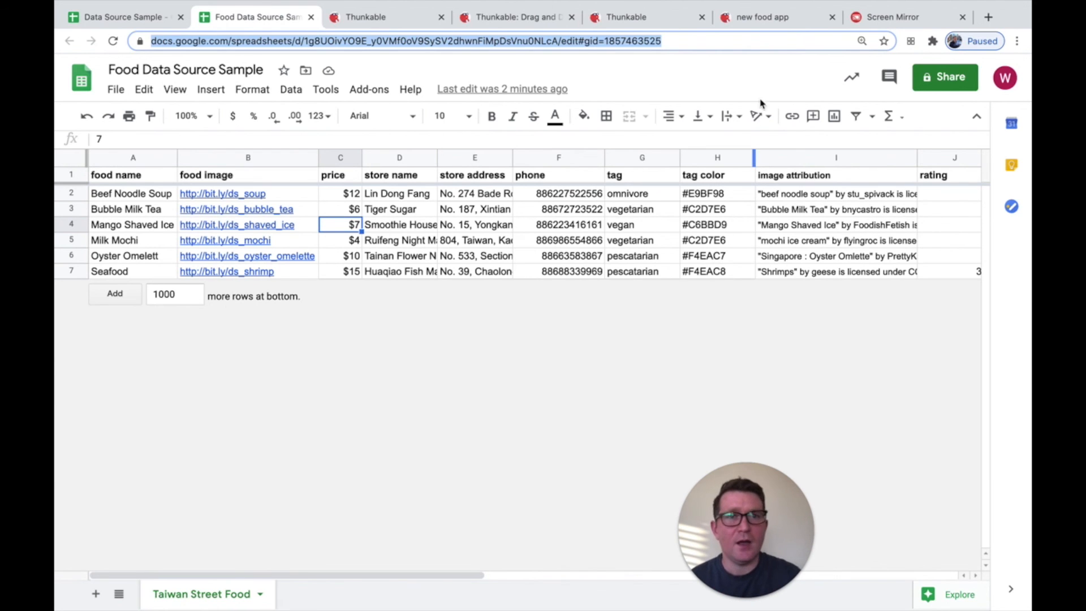
{"action": "left_click", "coordinate": [747, 20]}
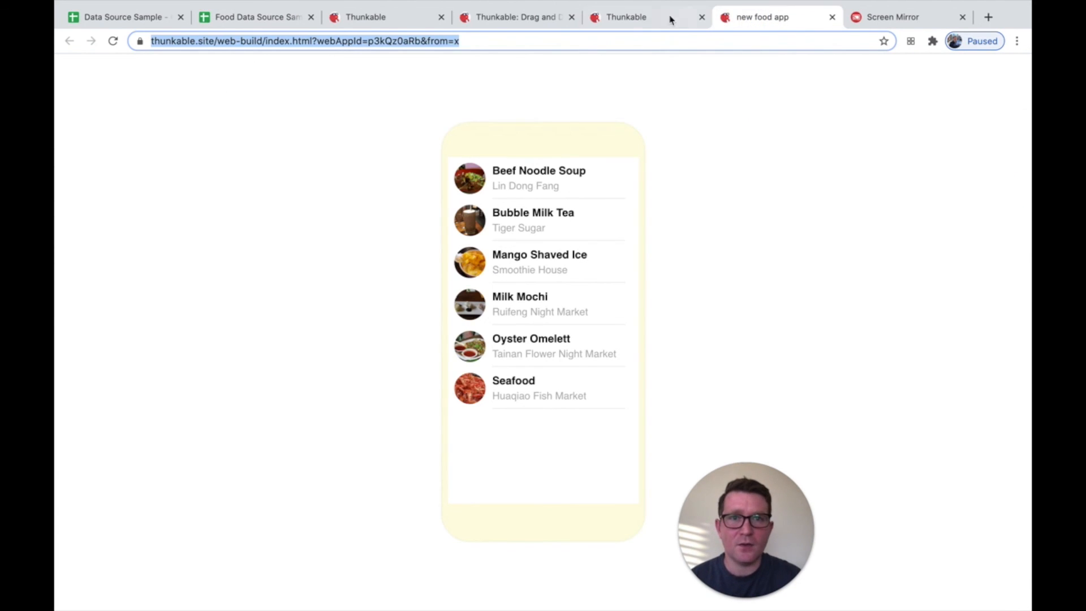